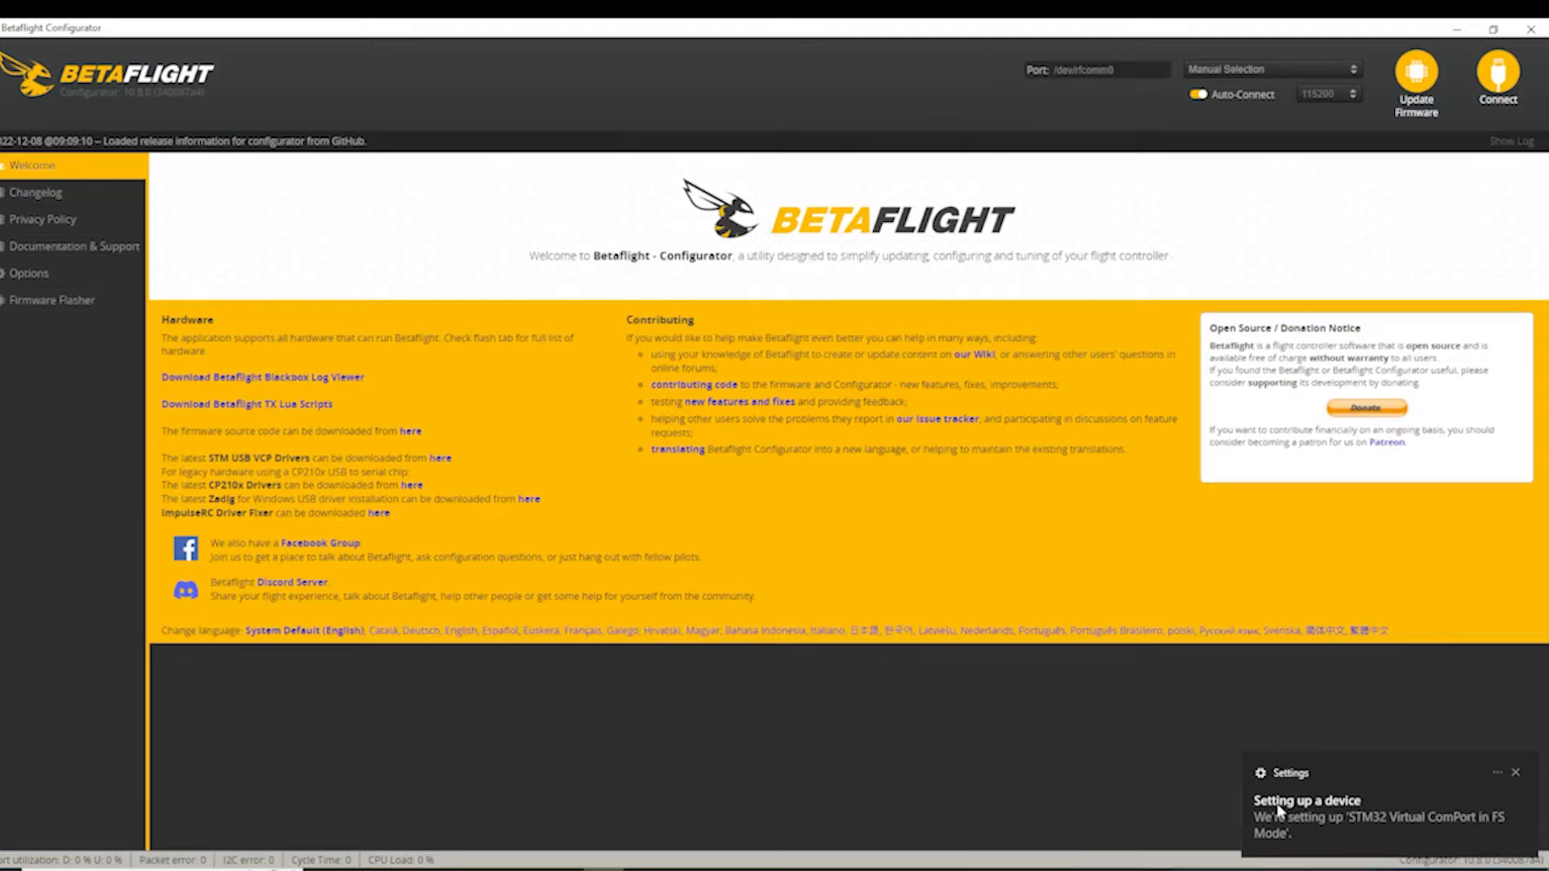
- Dismiss the device setup notifications and the configuration warning, and calibrate the flight controller's accelerometer on a level surface
click(1517, 775)
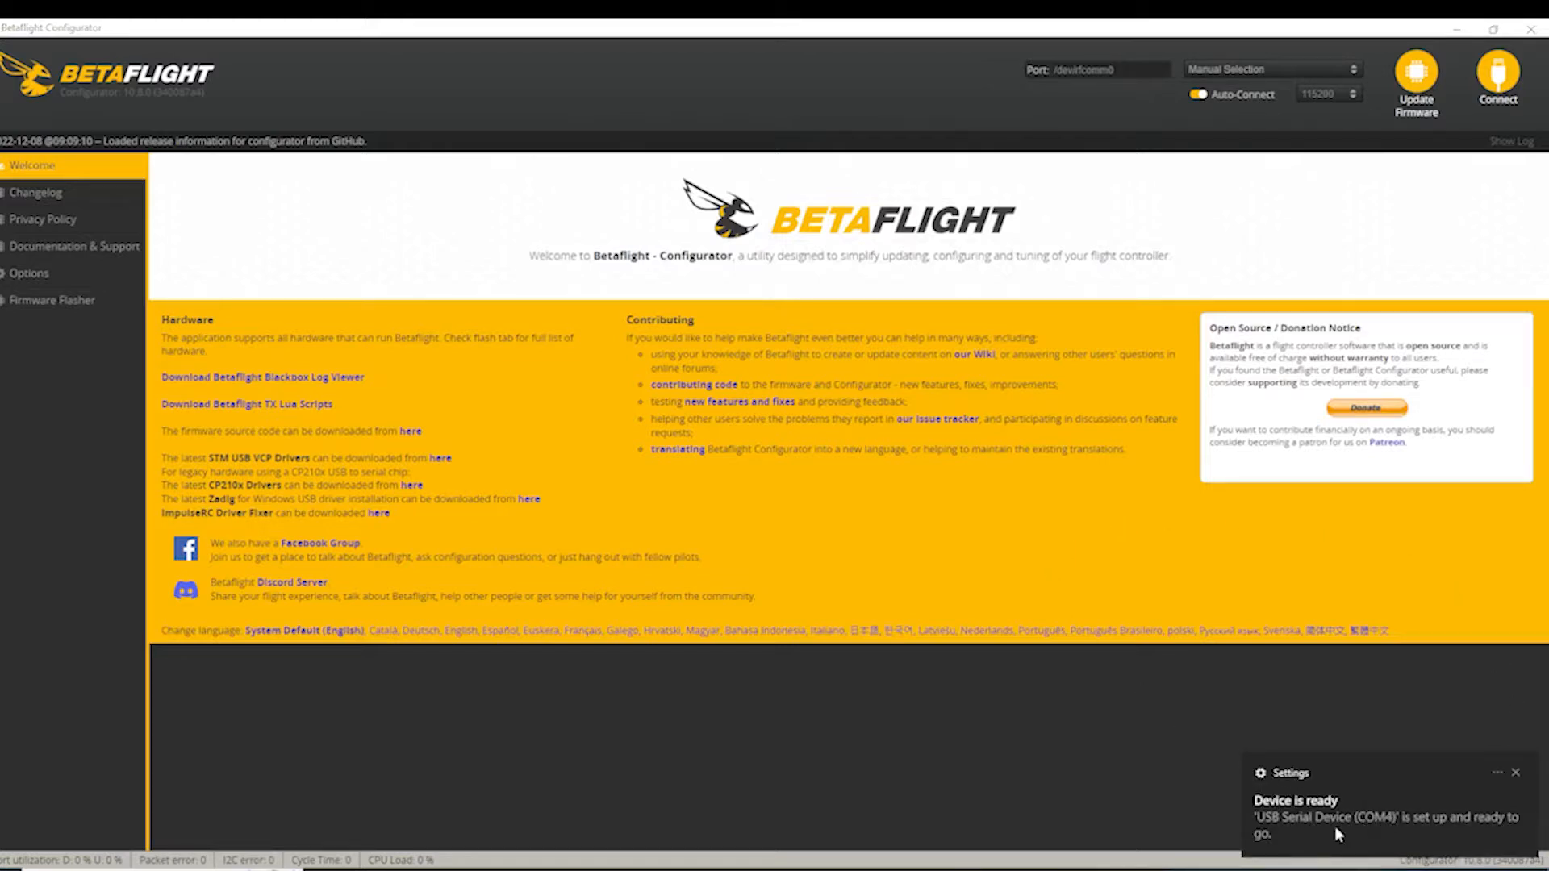
click(1517, 775)
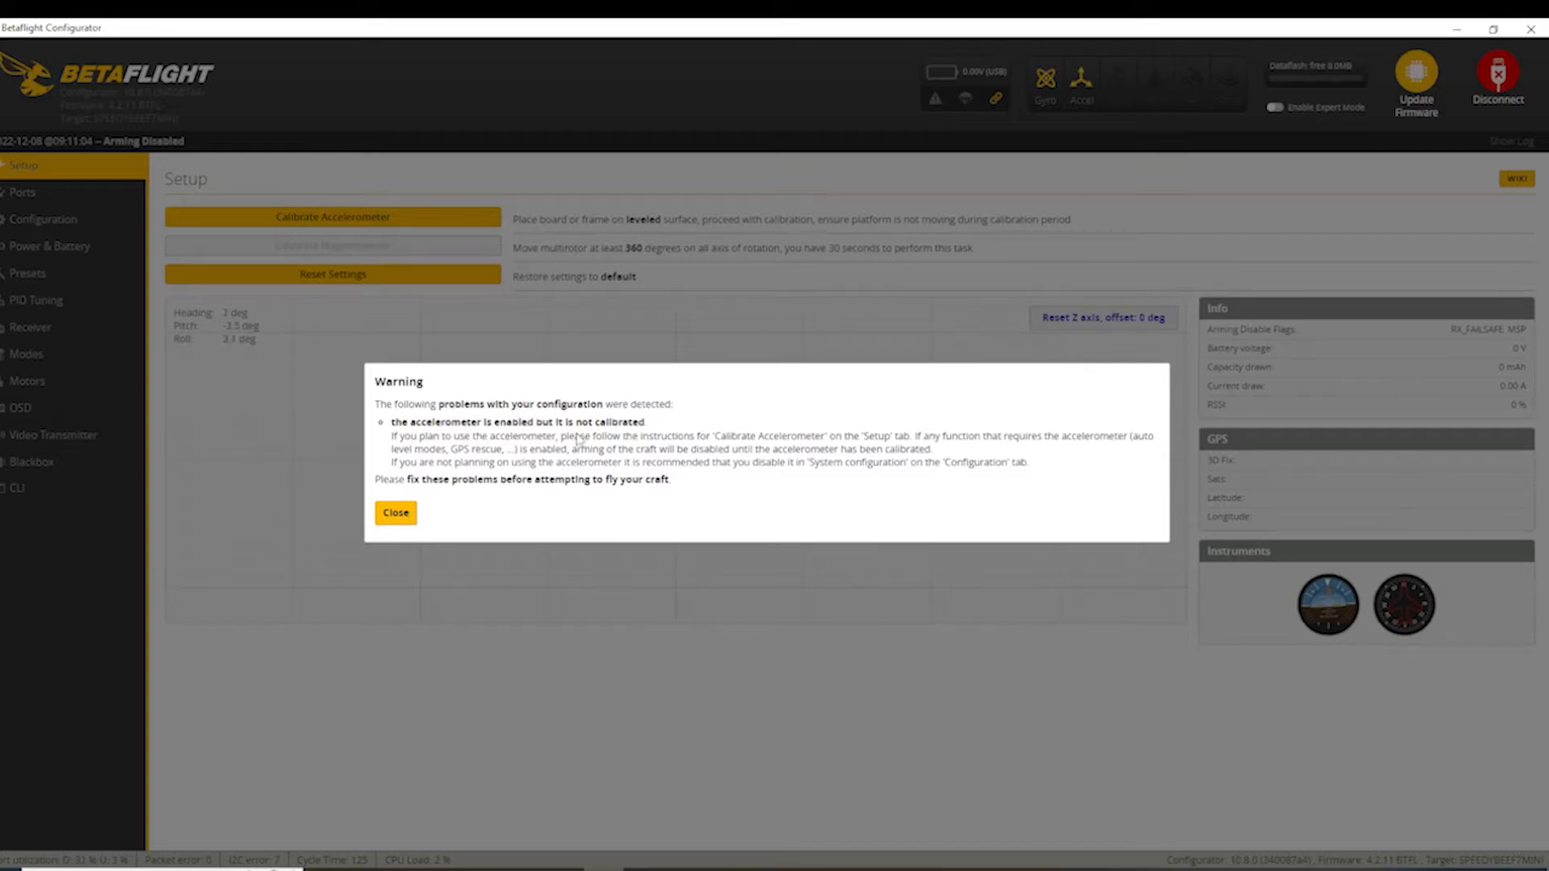
click(404, 523)
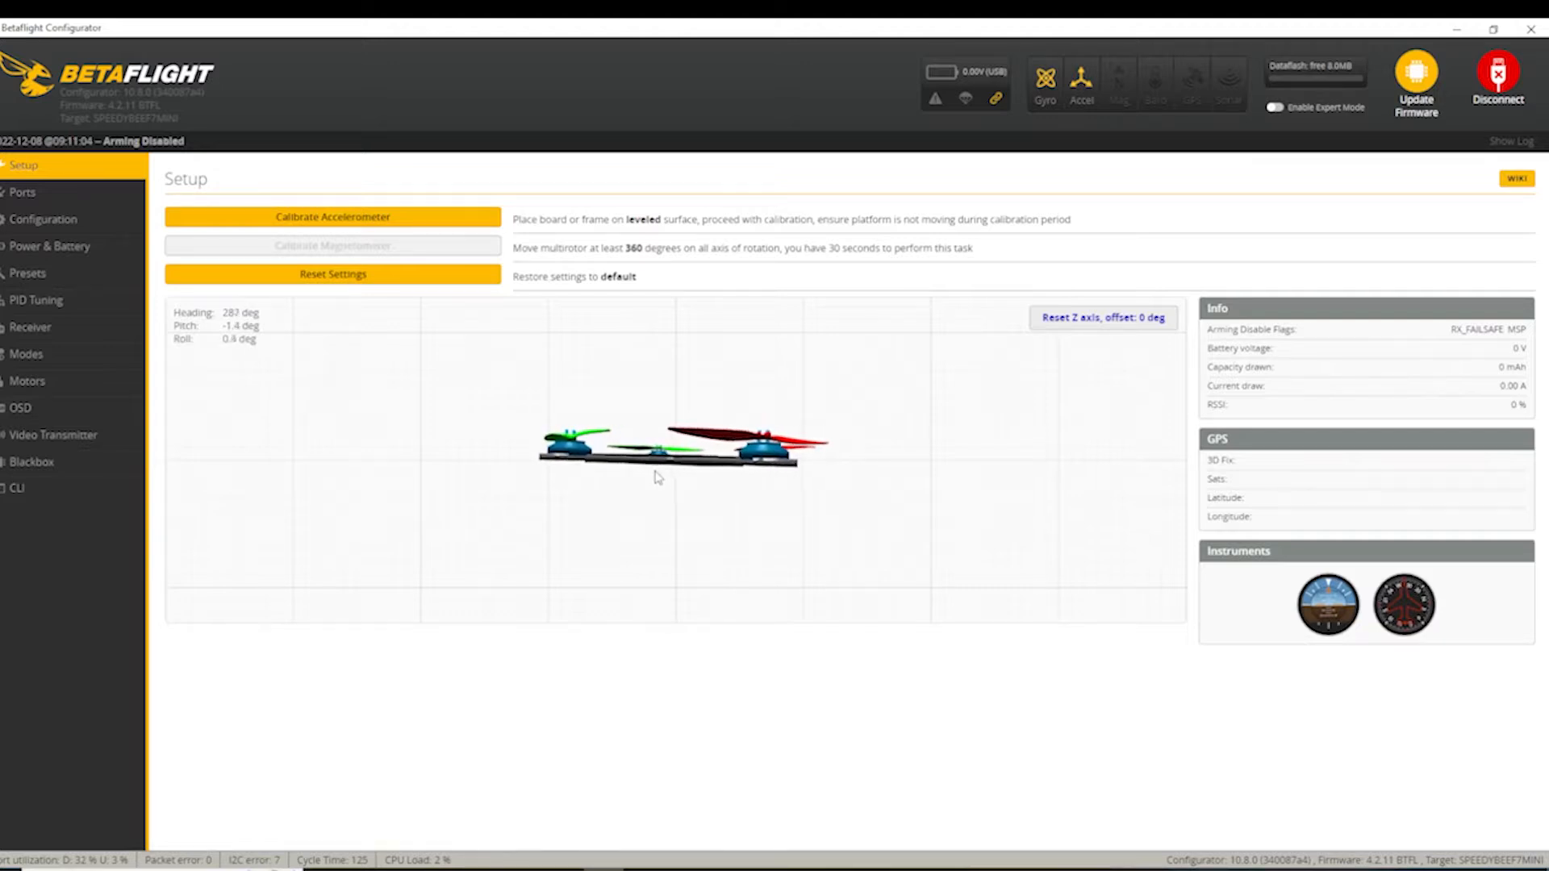
click(337, 229)
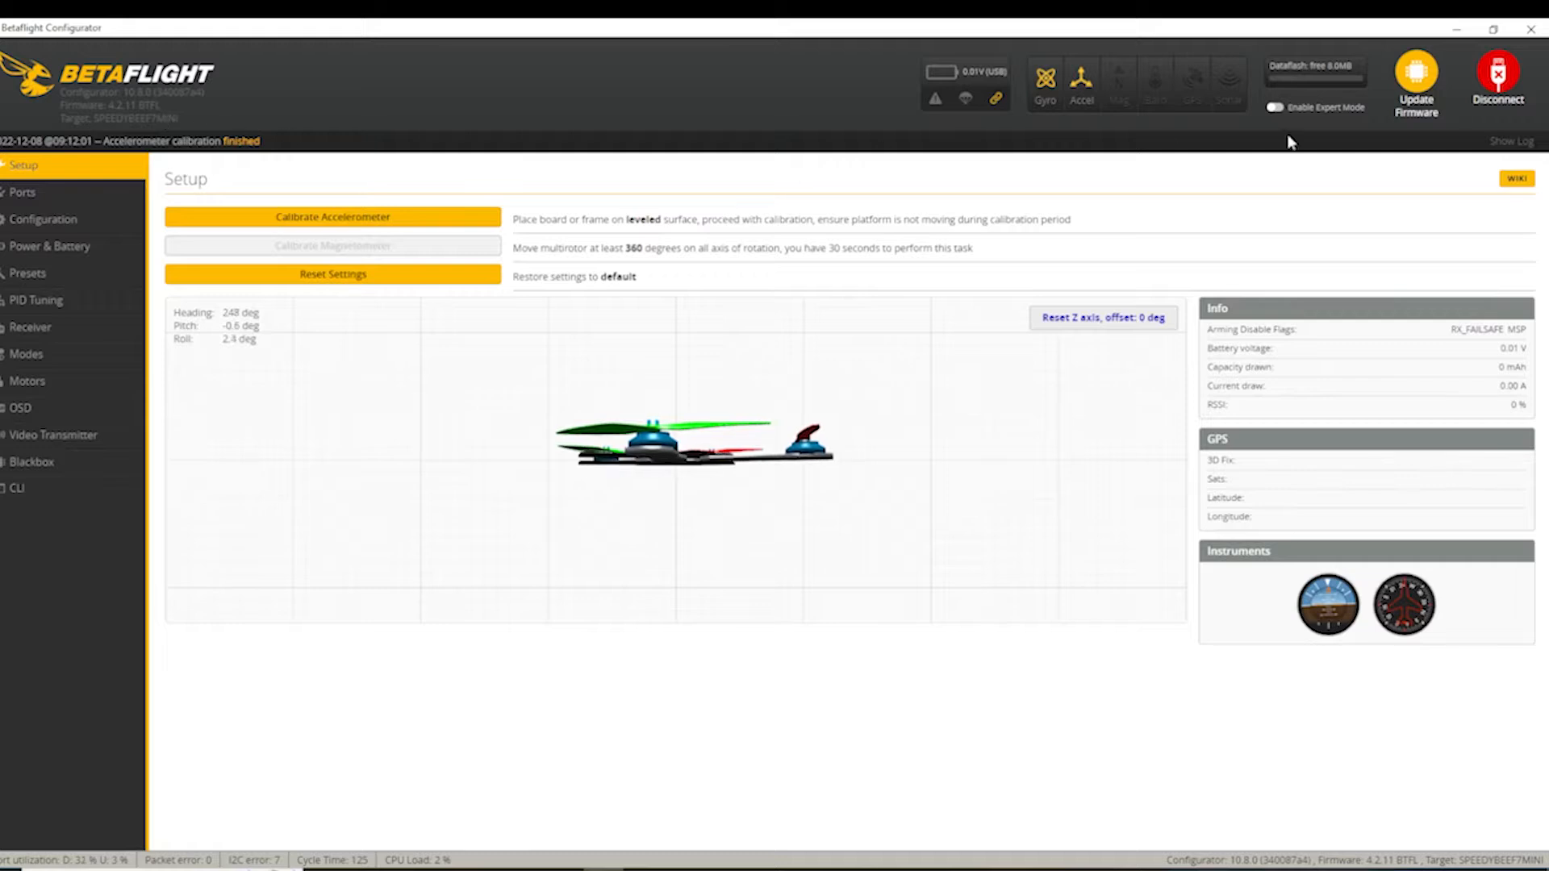
- Check the connected board's target name and choose SPEEDYBEEF7MINI as the target board for the firmware update
click(1418, 78)
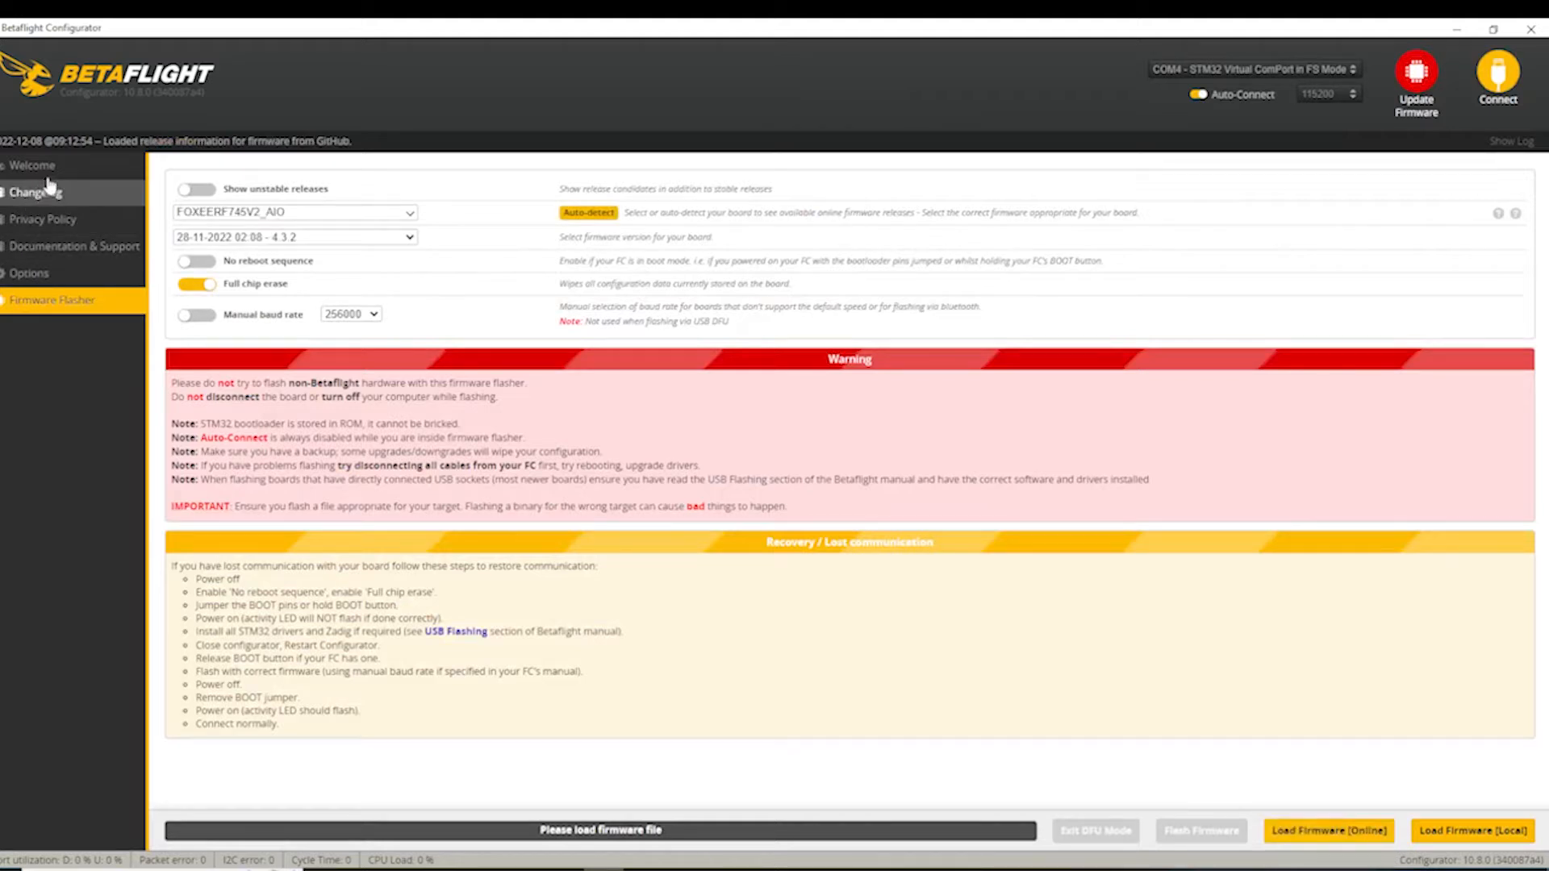
click(1499, 72)
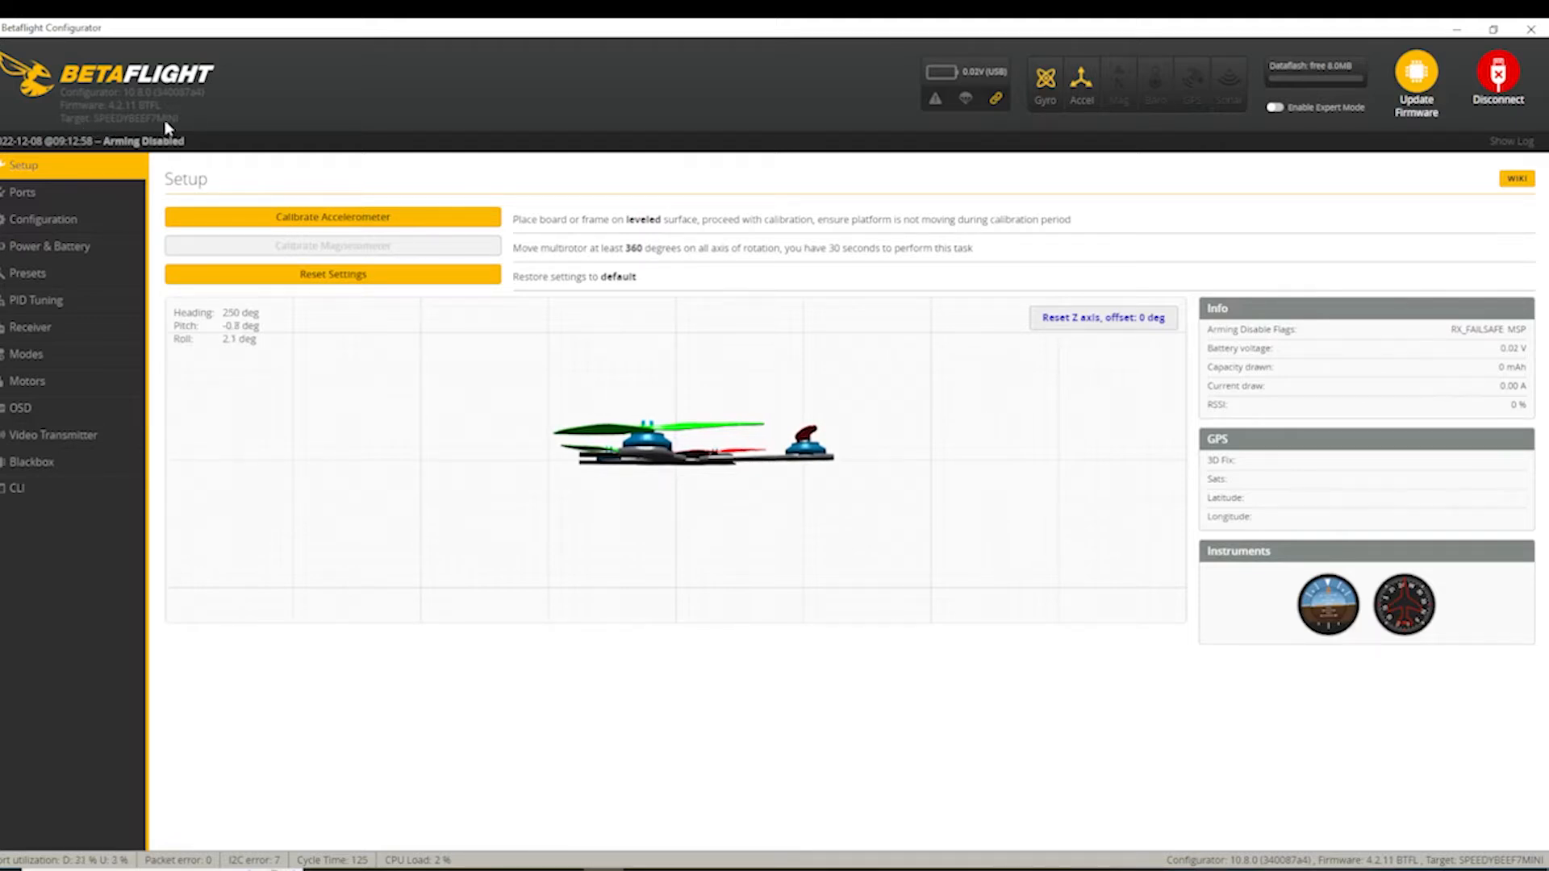
click(1416, 81)
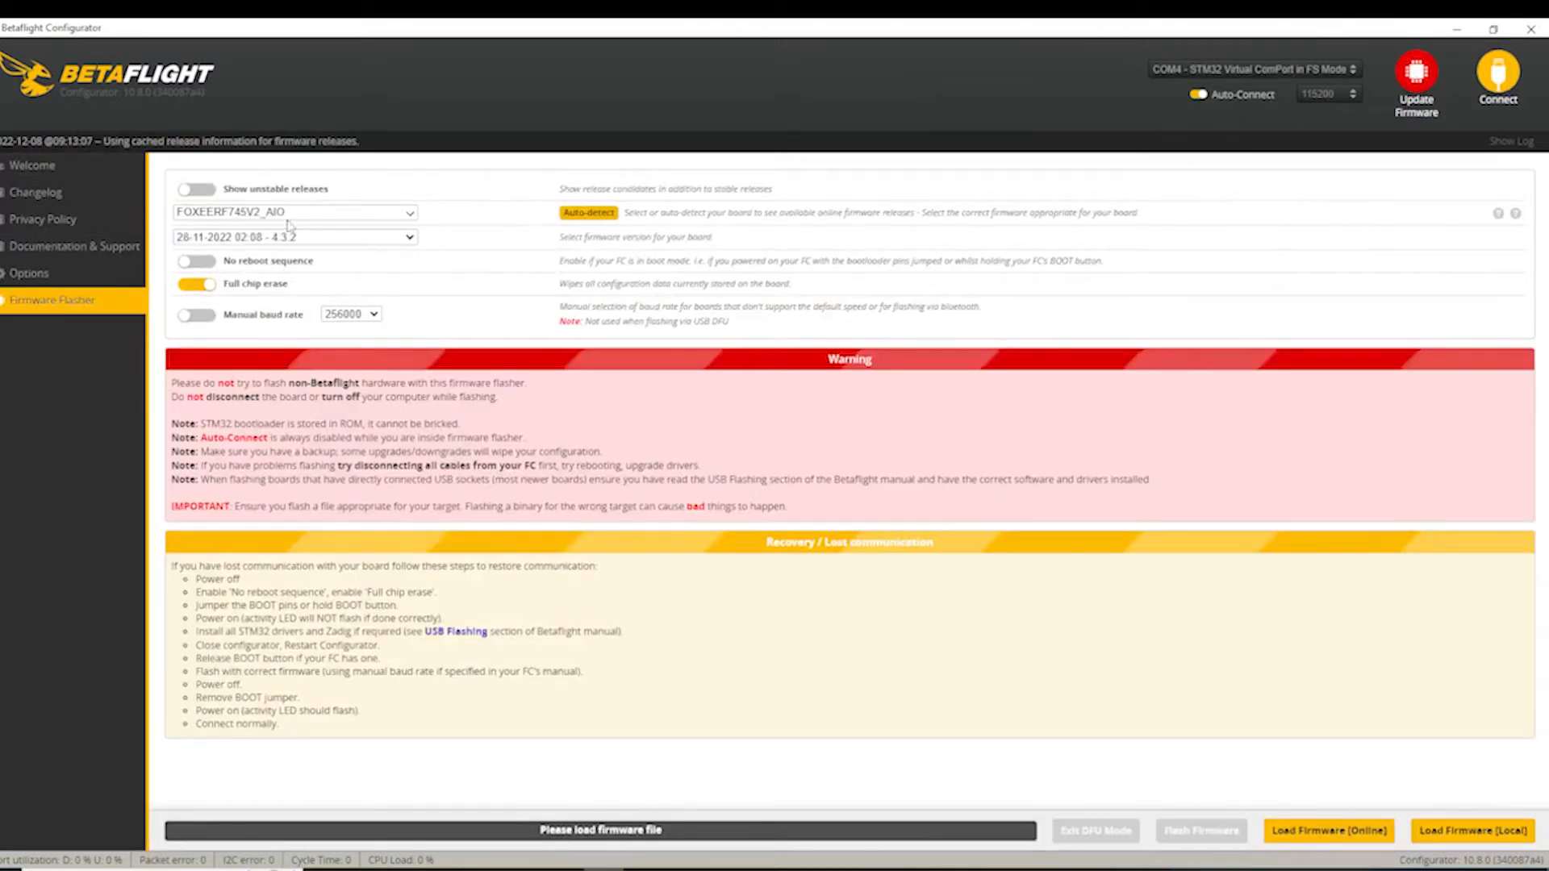
click(411, 215)
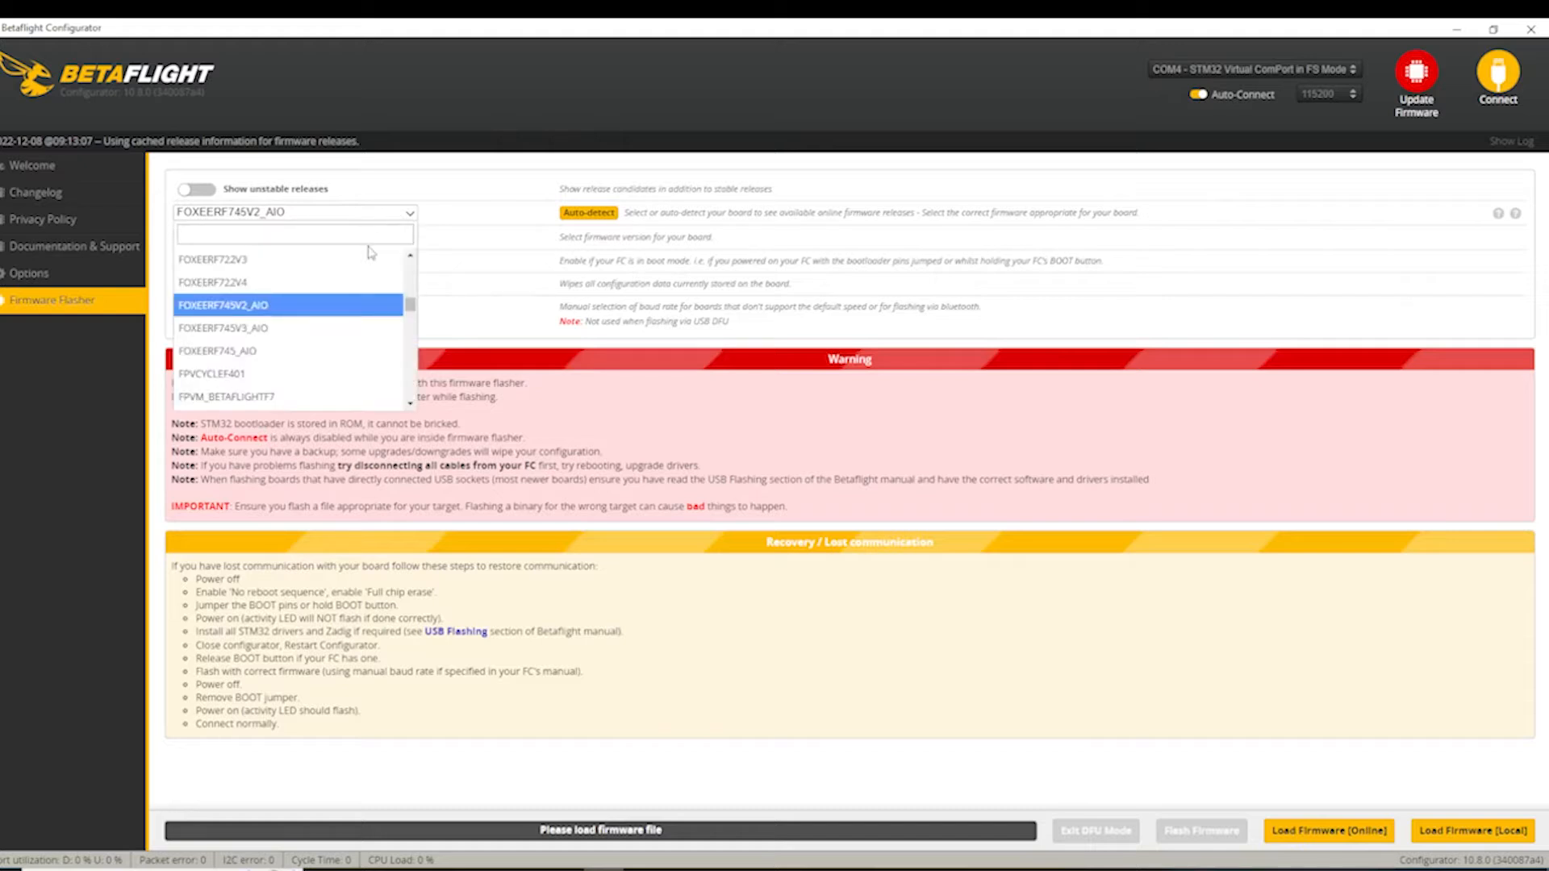
scroll(413, 313, up, 8)
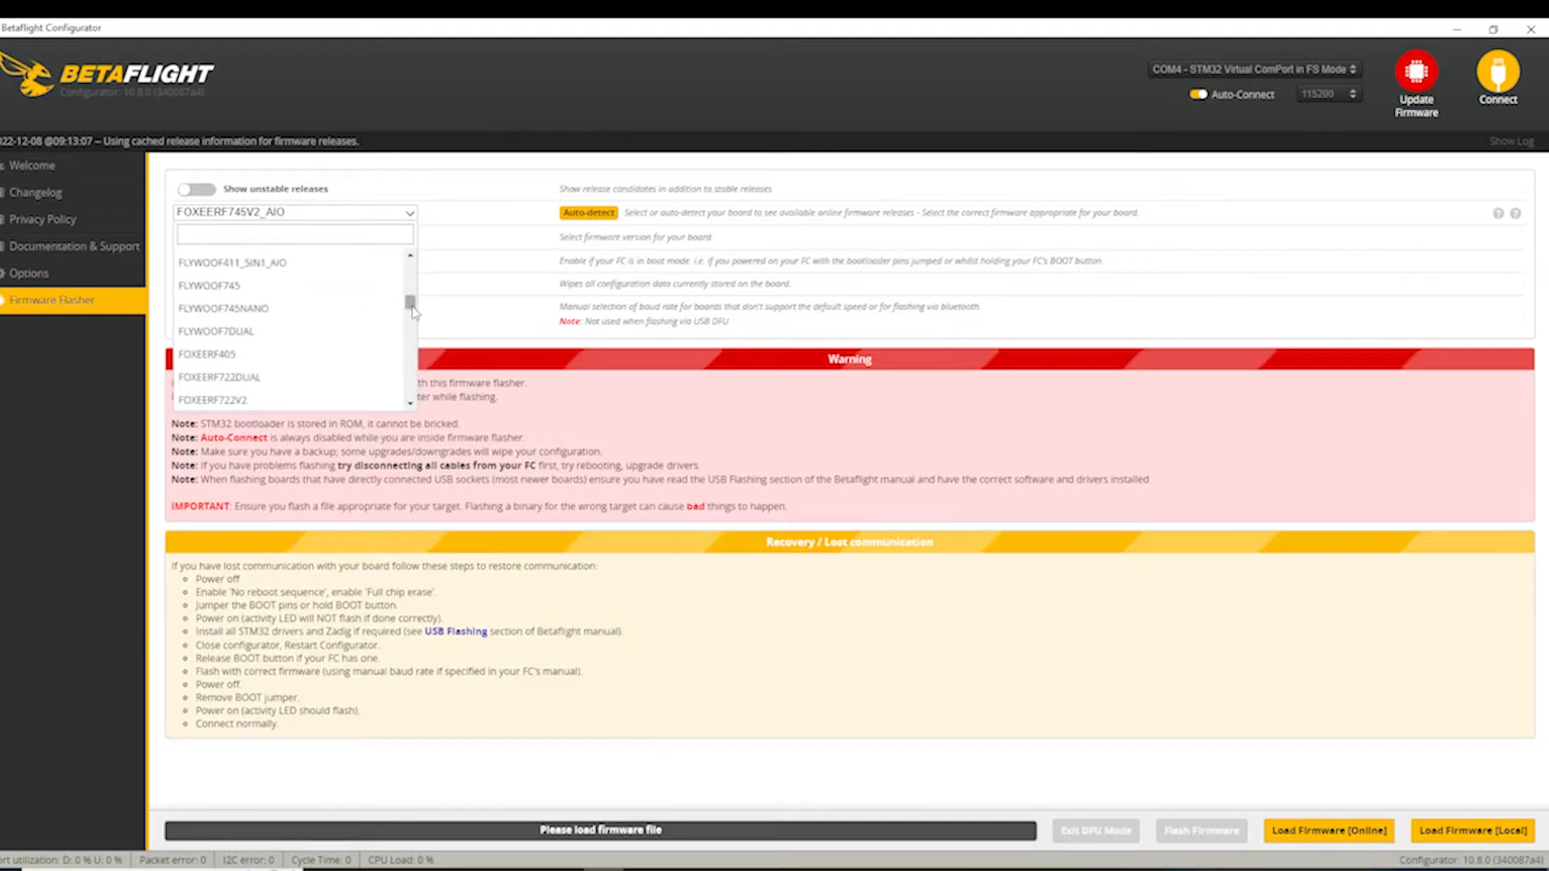
drag(412, 308, 412, 368)
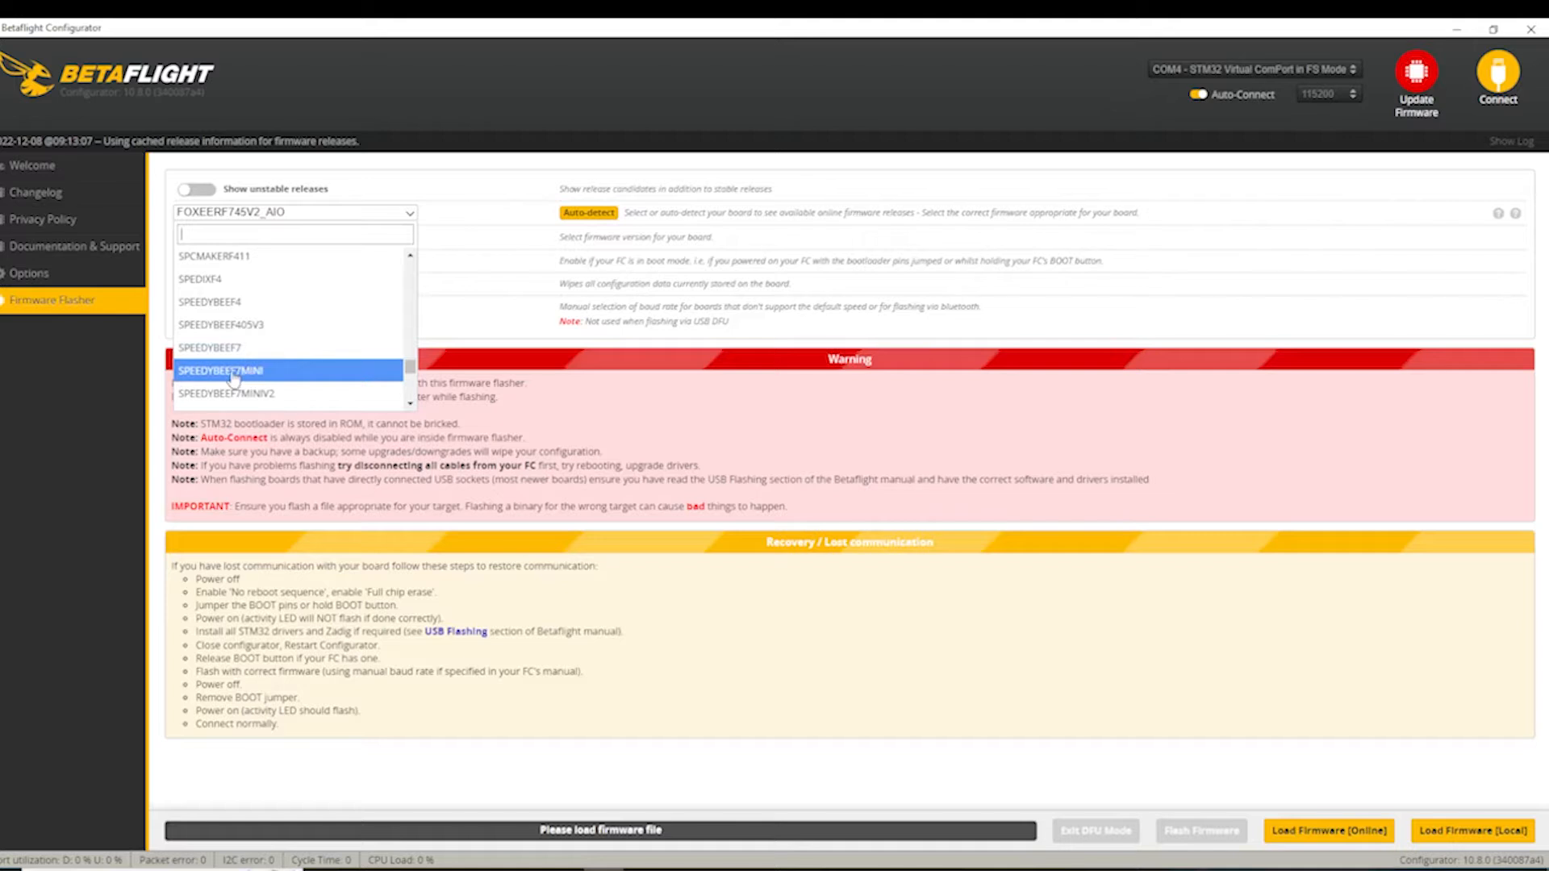
click(225, 376)
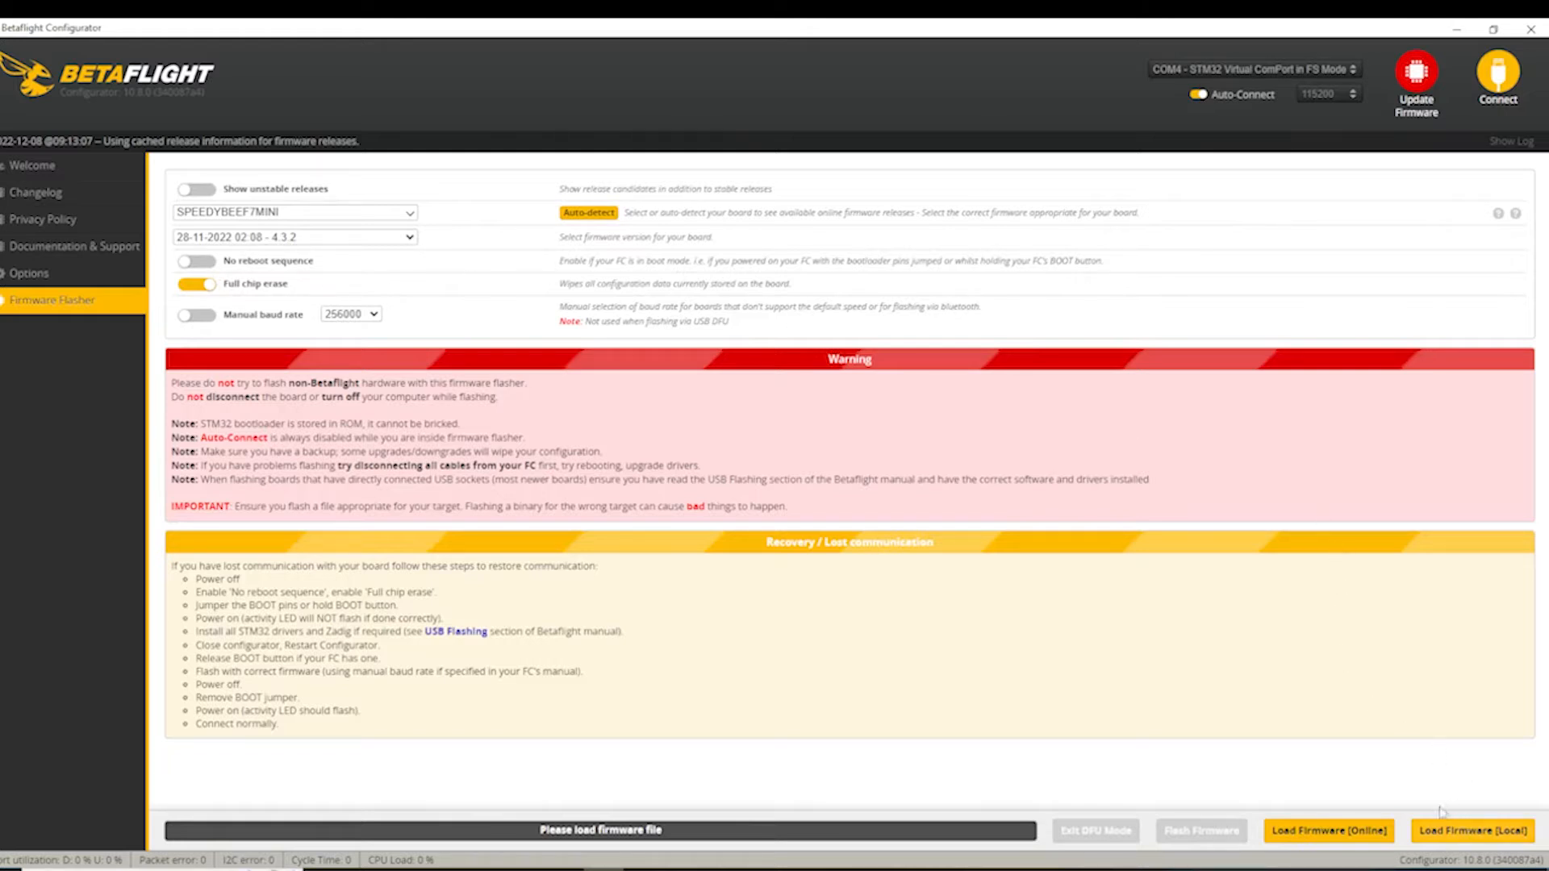
- Load the online 4.3.2 firmware for SPEEDYBEEF7MINI, review its release info, and flash it to the board with full chip erase
click(1309, 834)
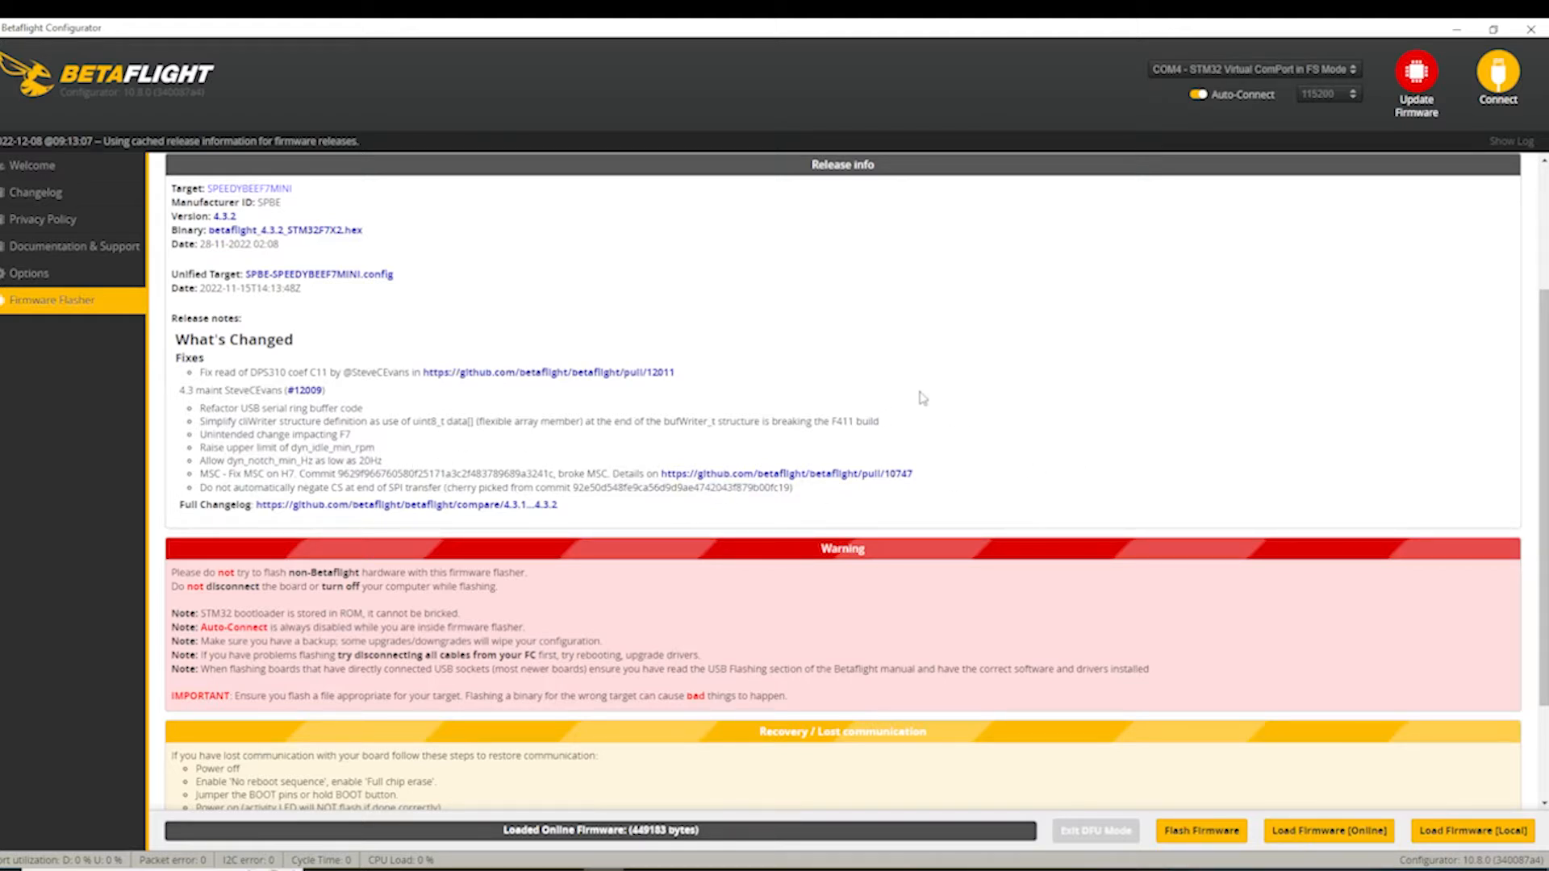
scroll(922, 397, up, 3)
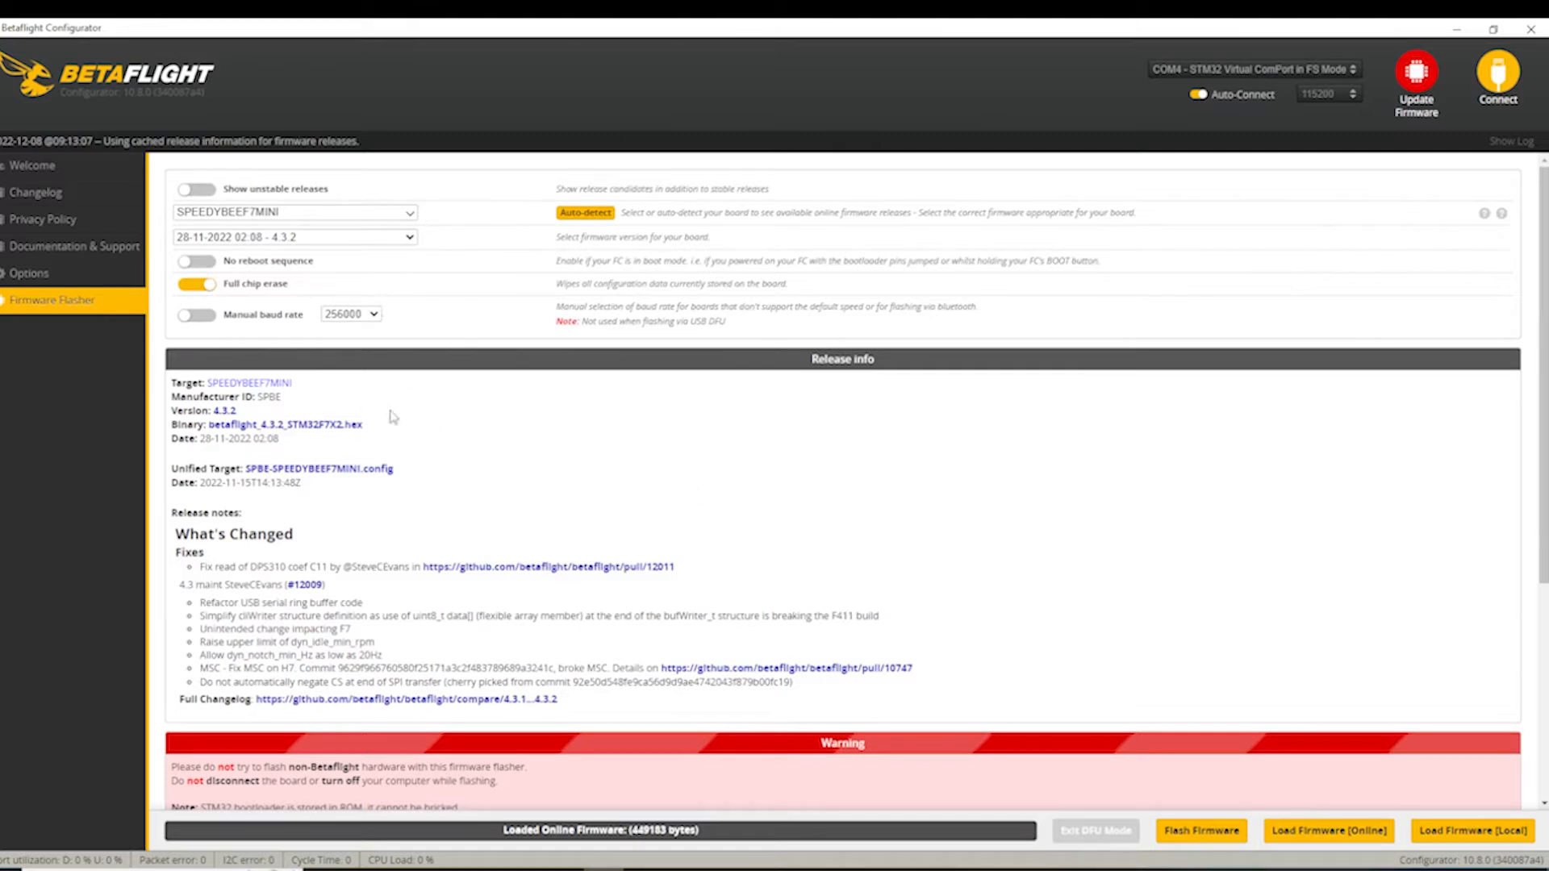
scroll(1138, 573, down, 2)
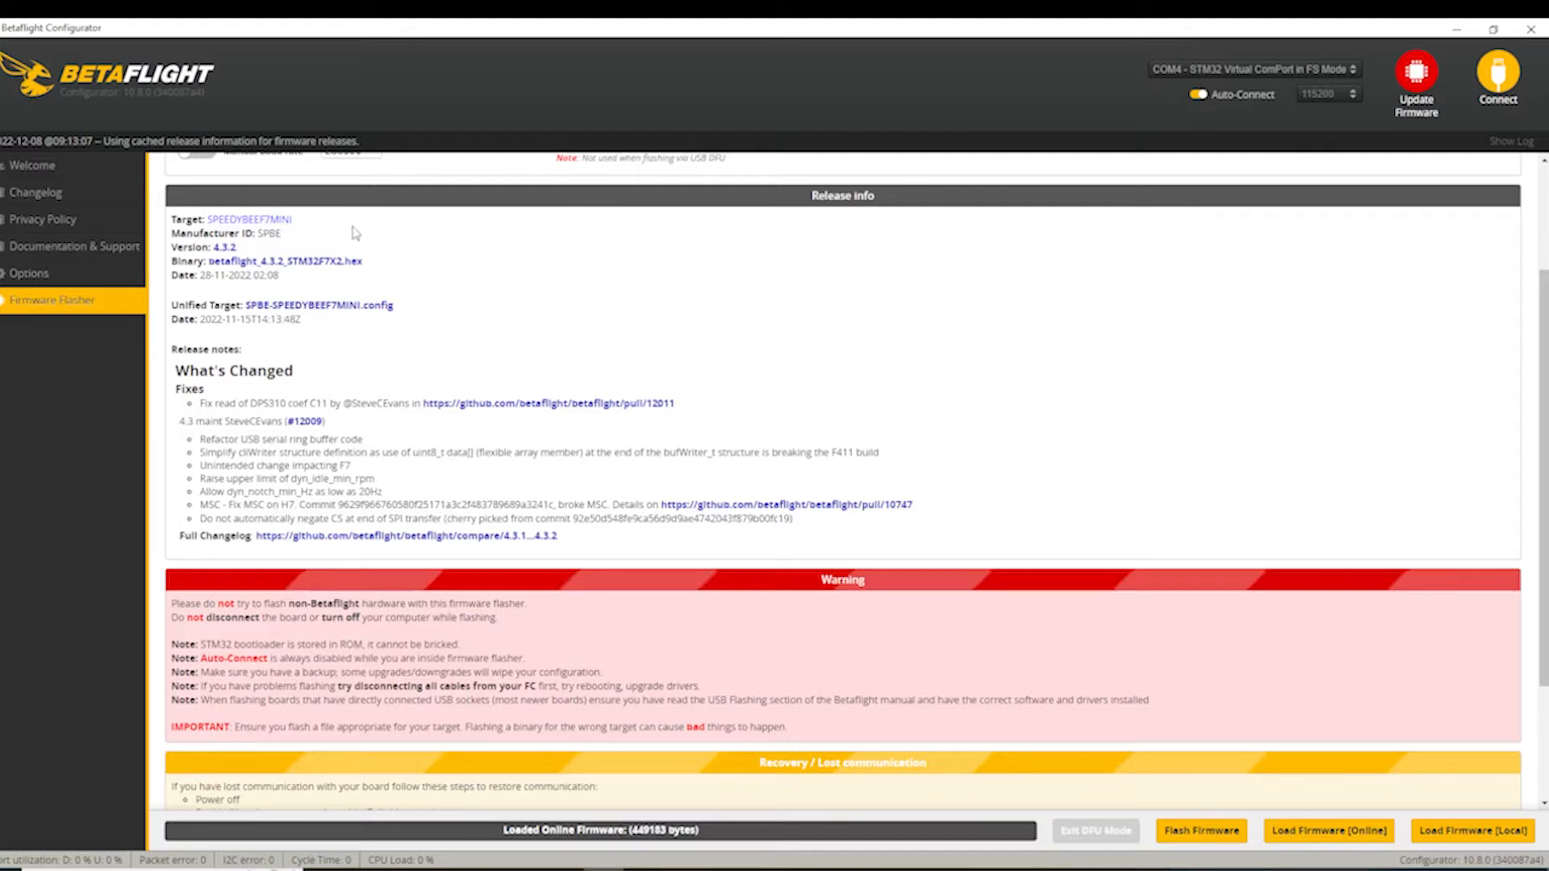
scroll(1224, 504, down, 2)
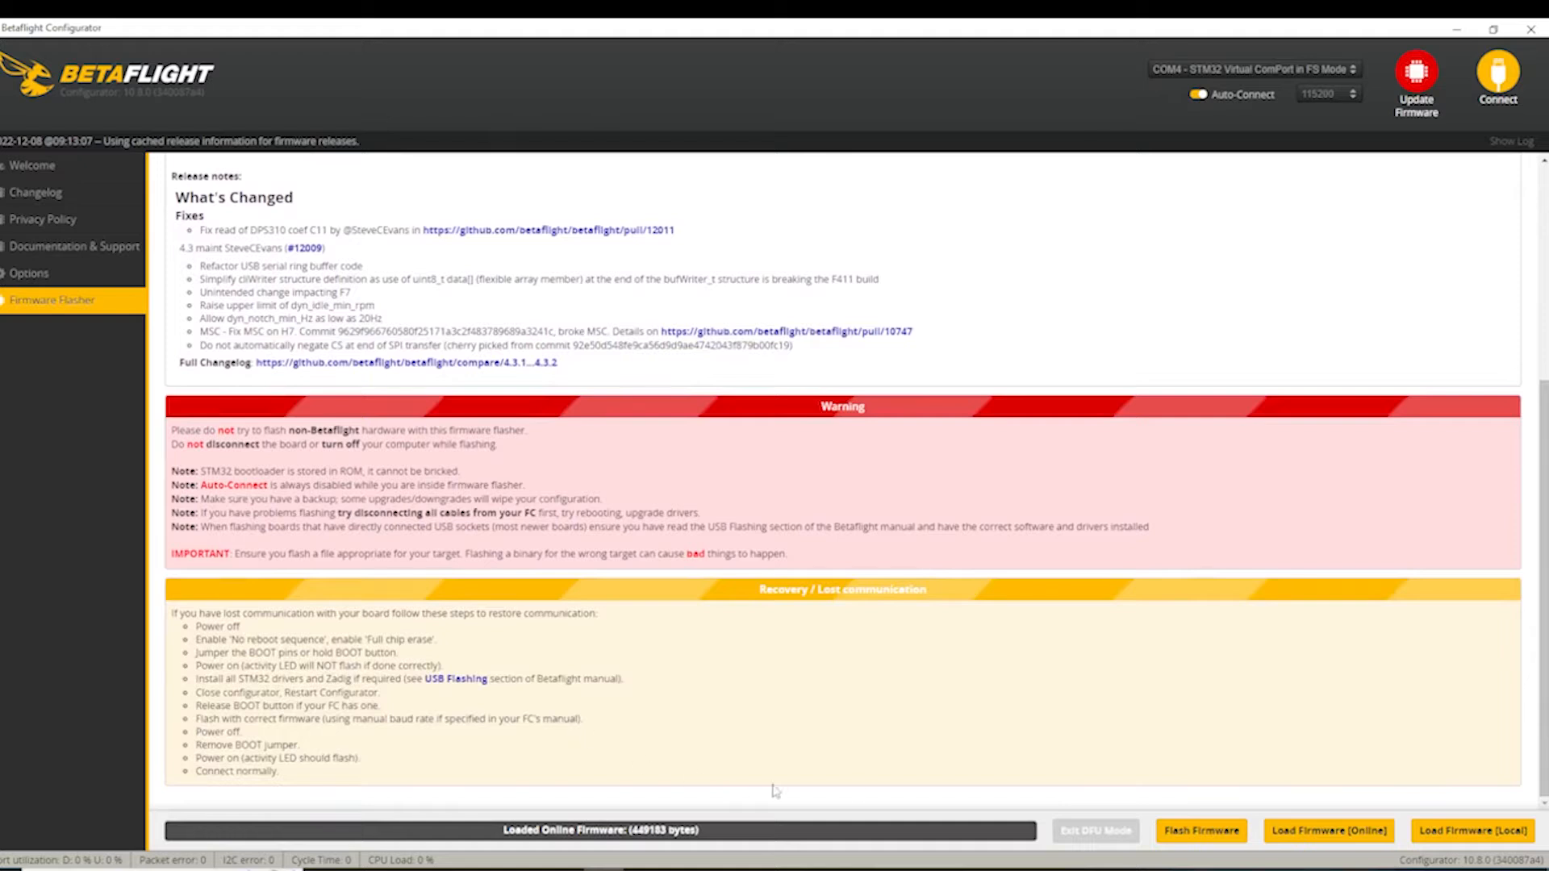
click(1196, 838)
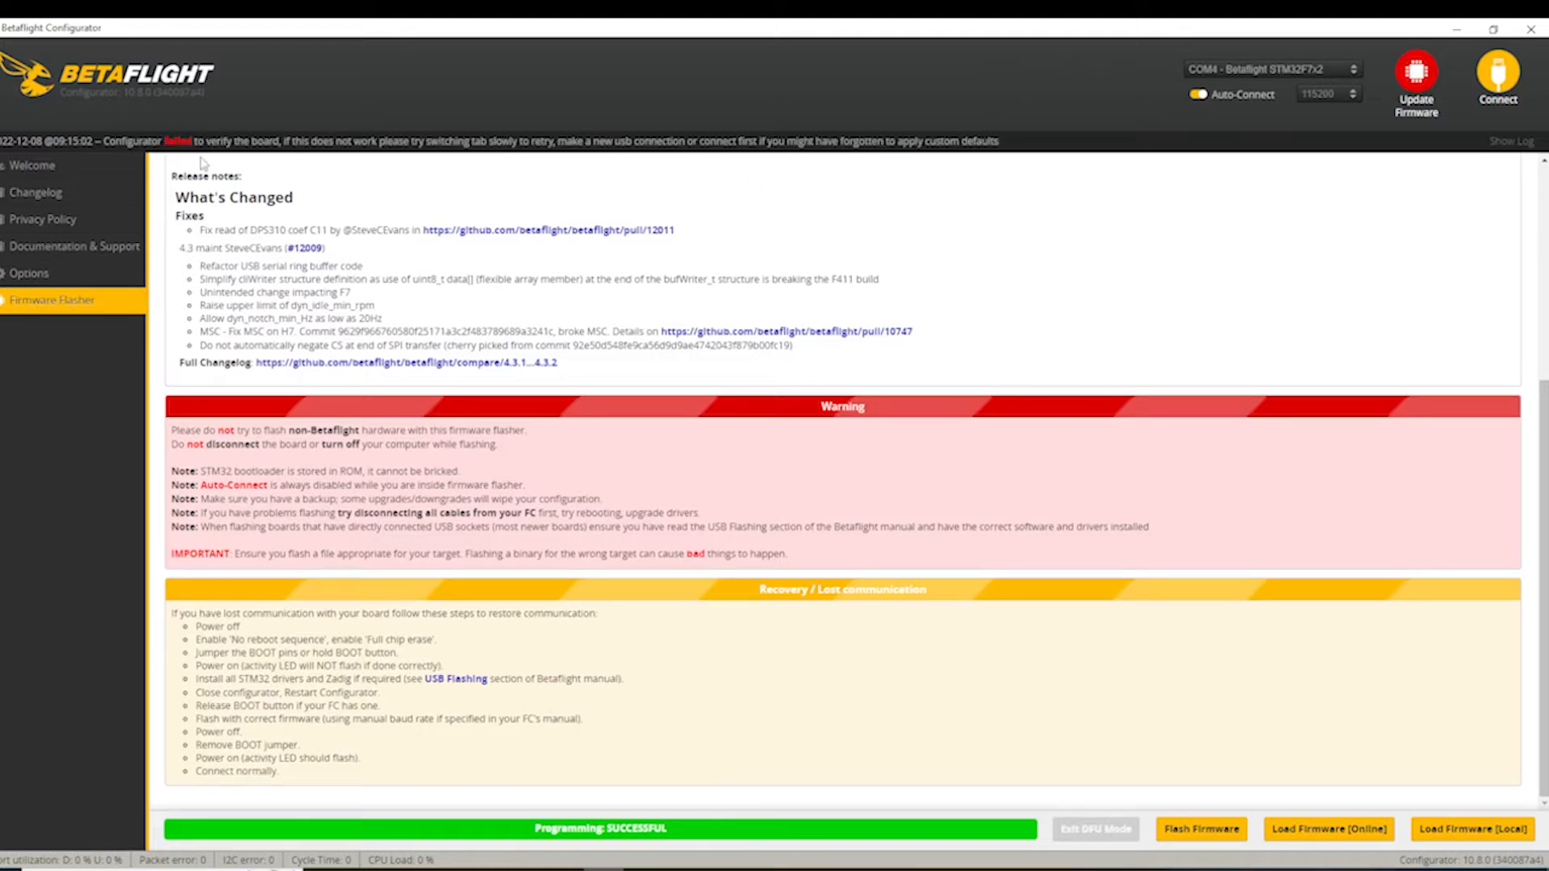
- Connect to the flashed board and apply its custom defaults, closing the configuration warning, and calibrate the accelerometer
click(1503, 81)
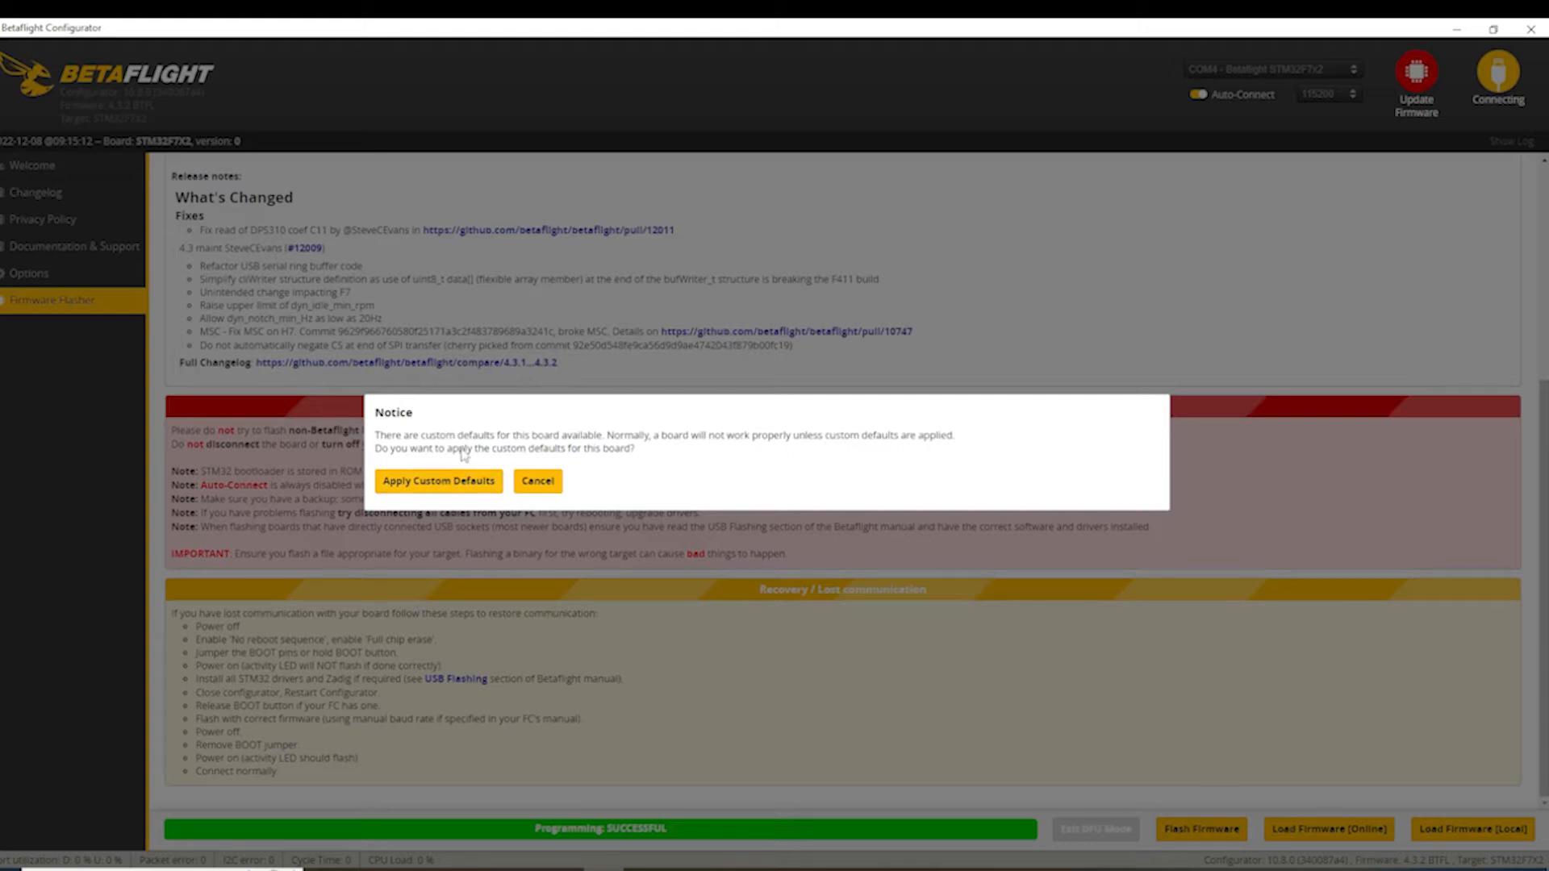
click(436, 484)
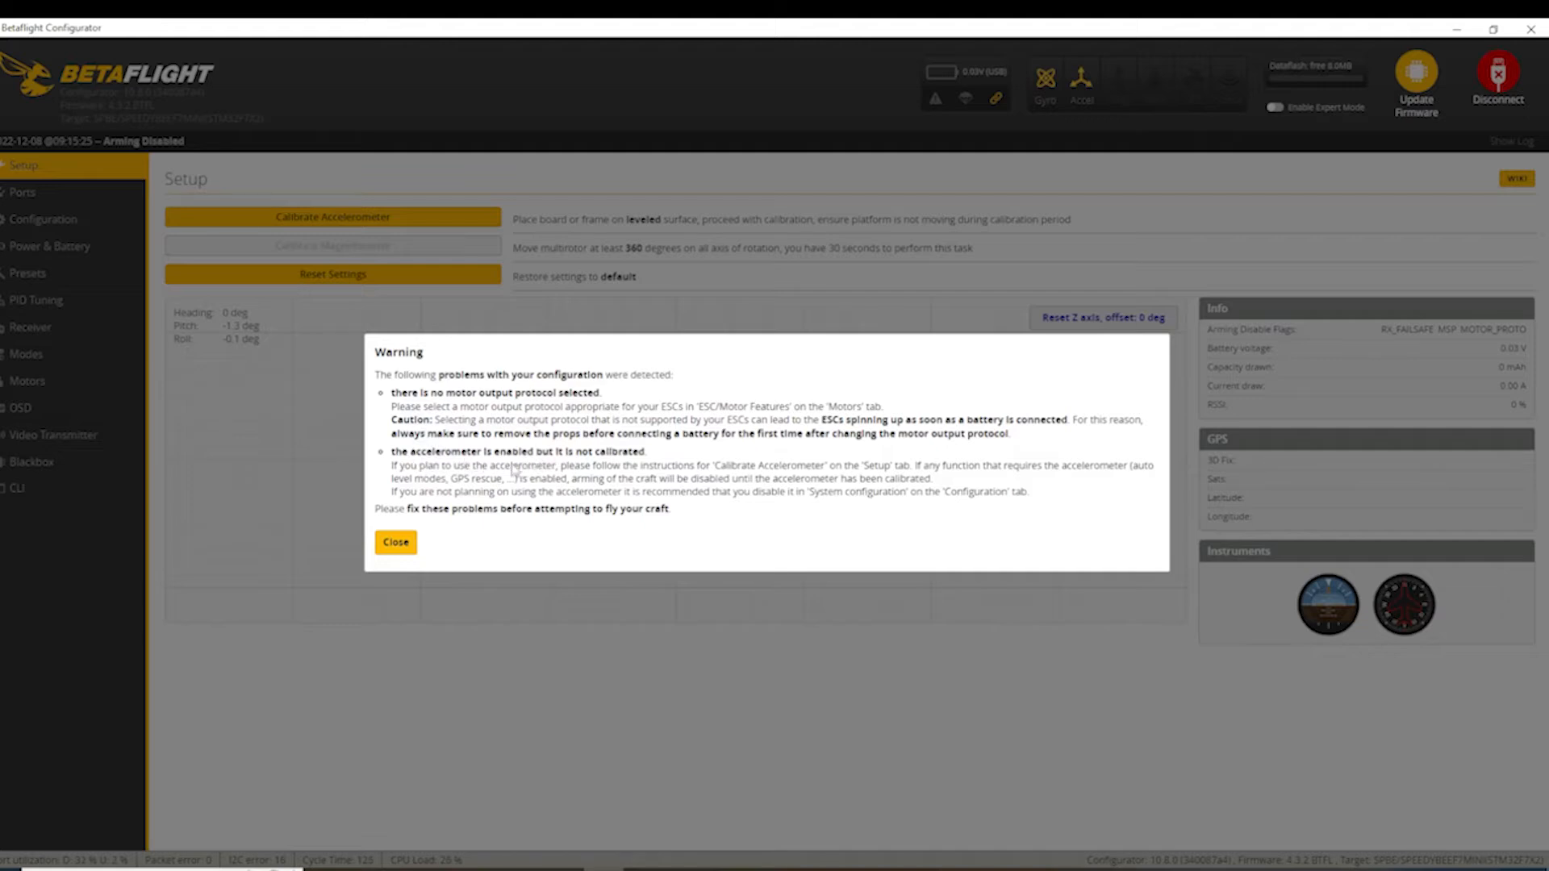
click(402, 545)
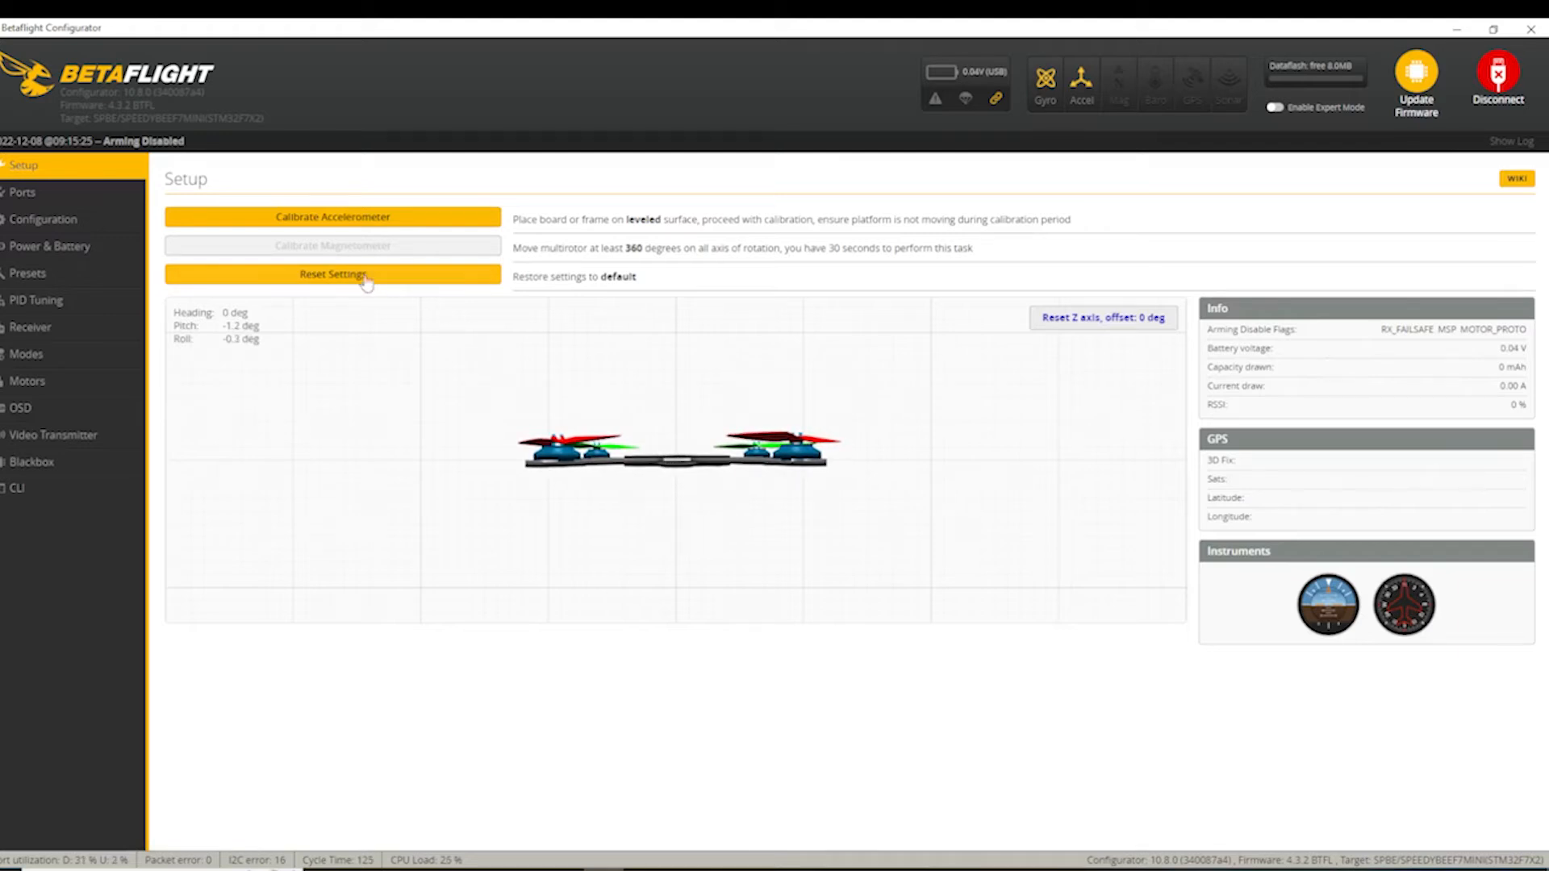
click(346, 225)
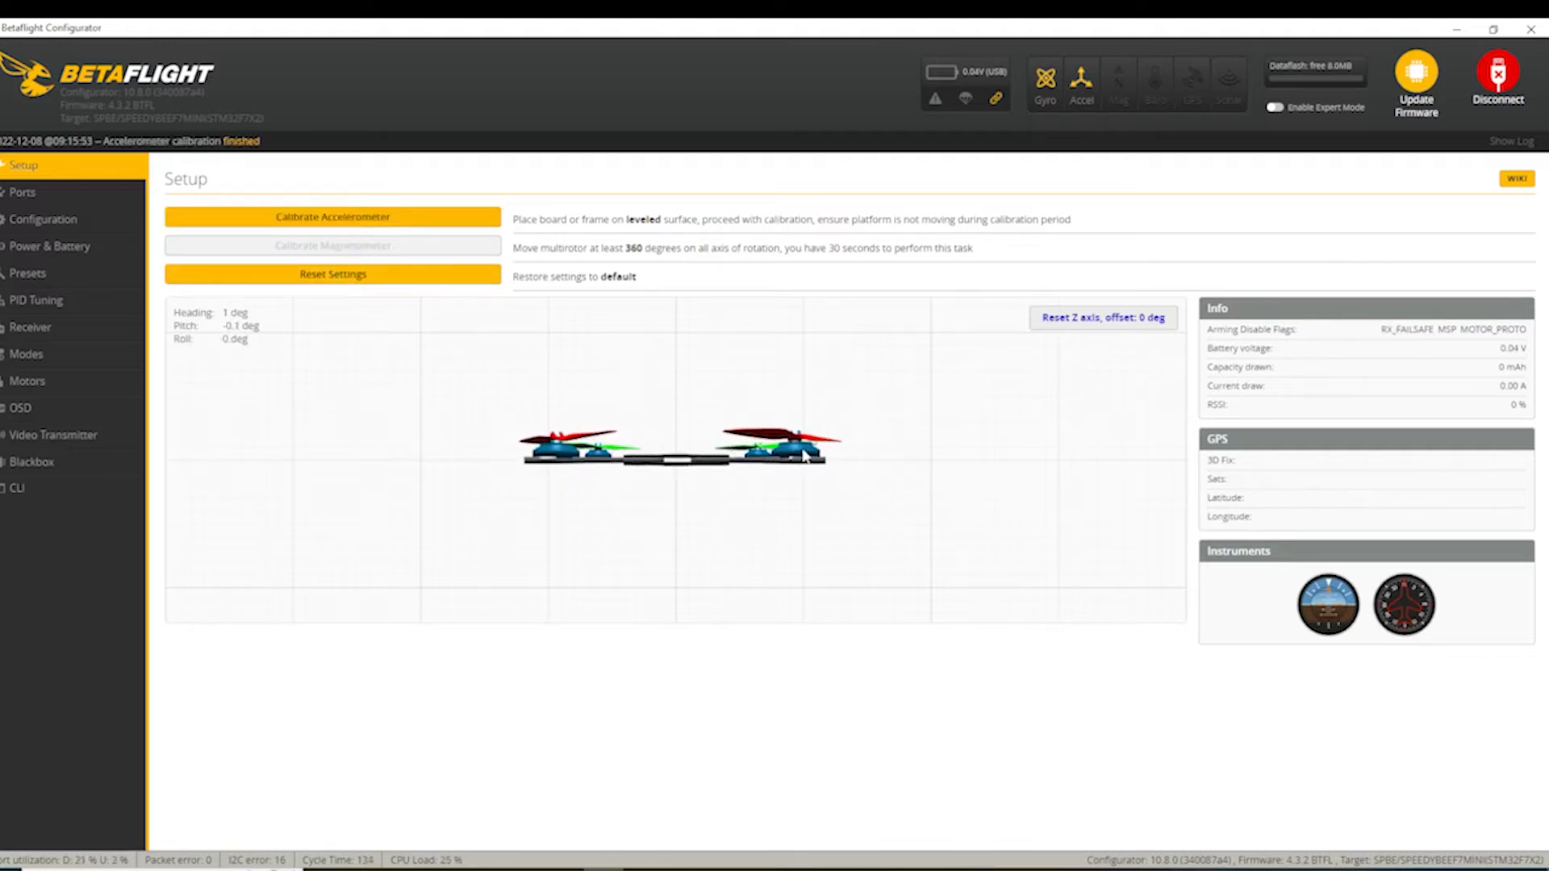
- Set the ESC/motor protocol to DSHOT300 with bidirectional DShot enabled, accept the recommended dynamic notch filter values, and save with a reboot
click(91, 198)
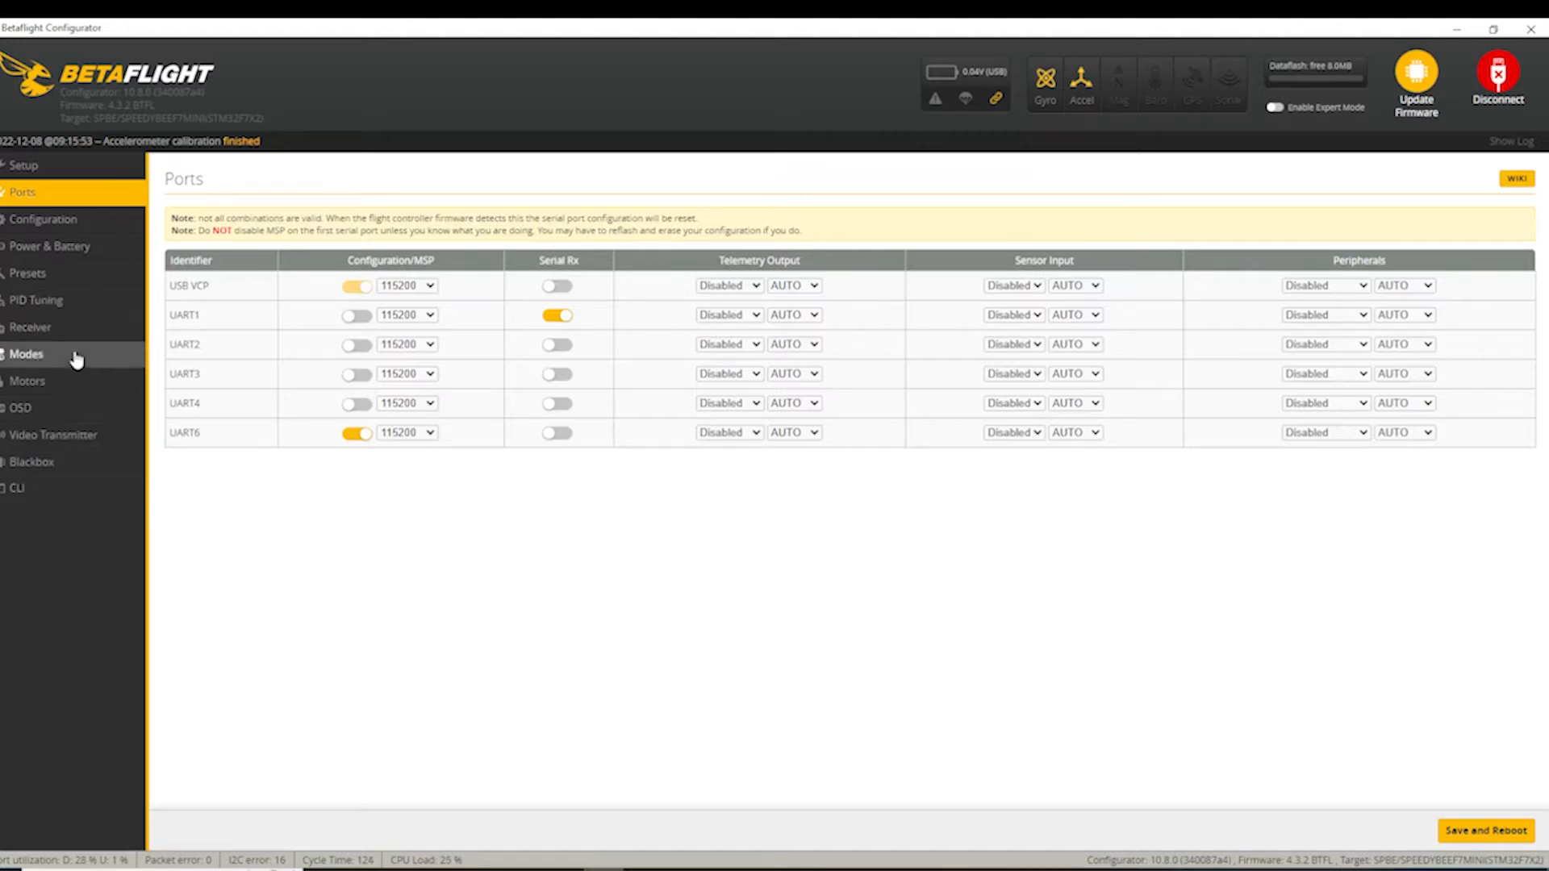
click(70, 386)
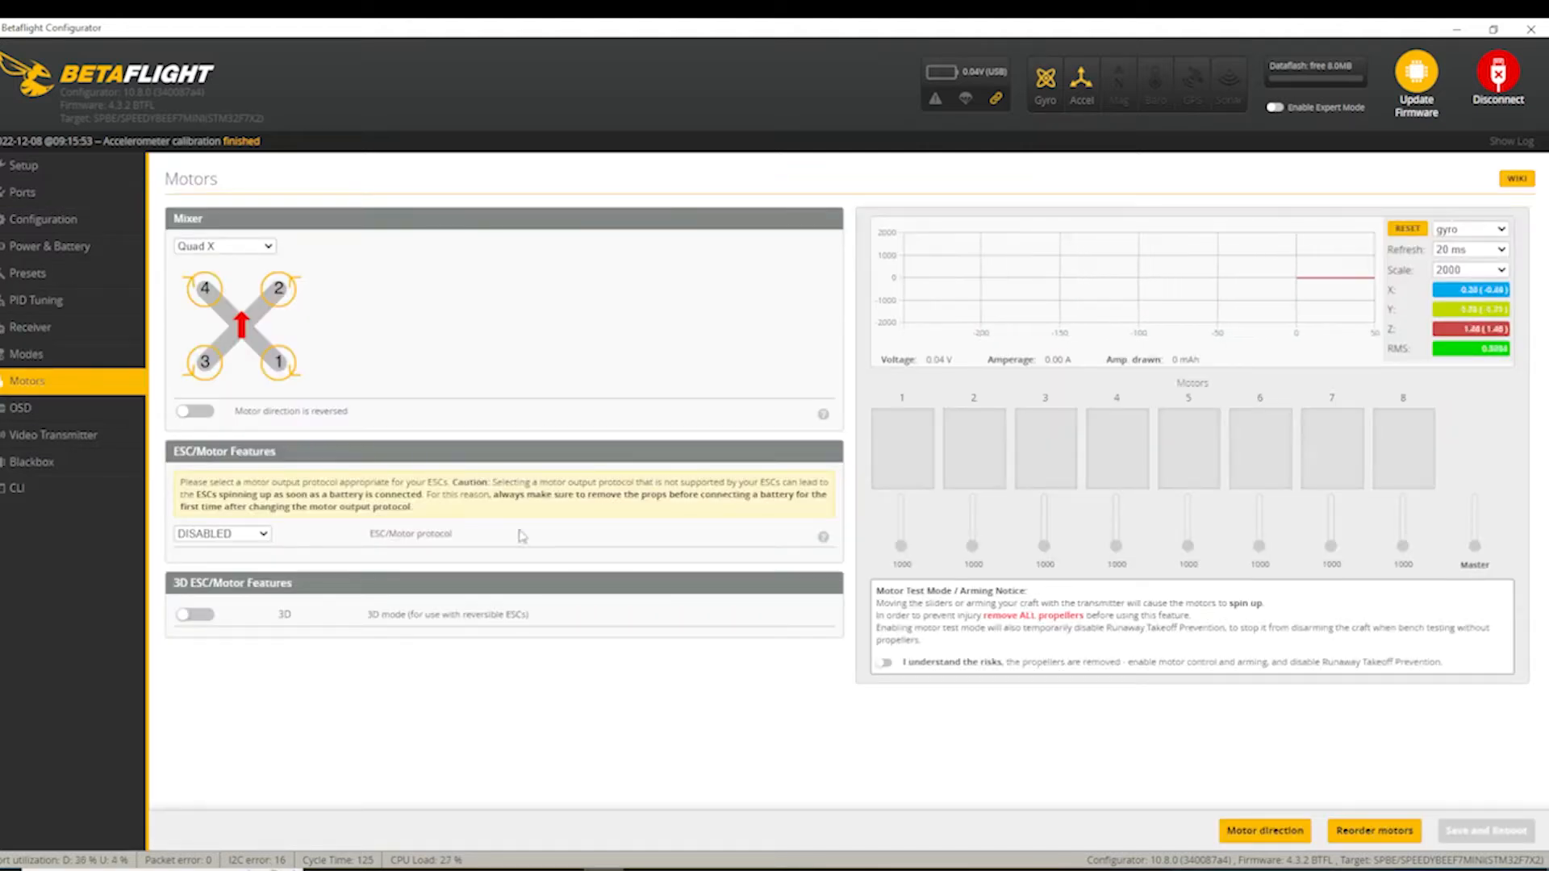
click(263, 534)
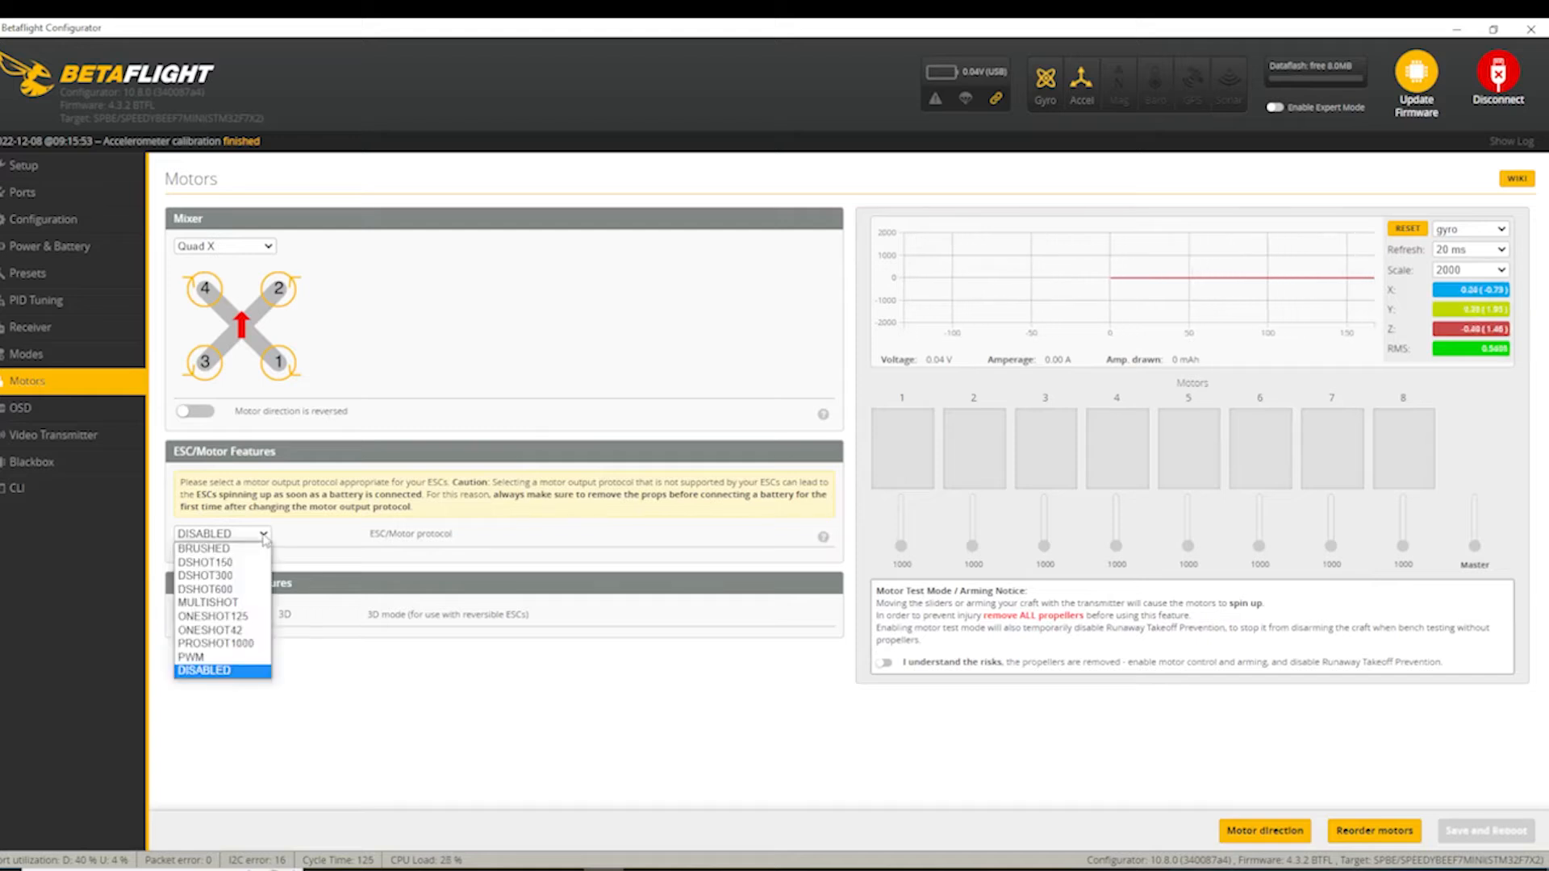
click(247, 578)
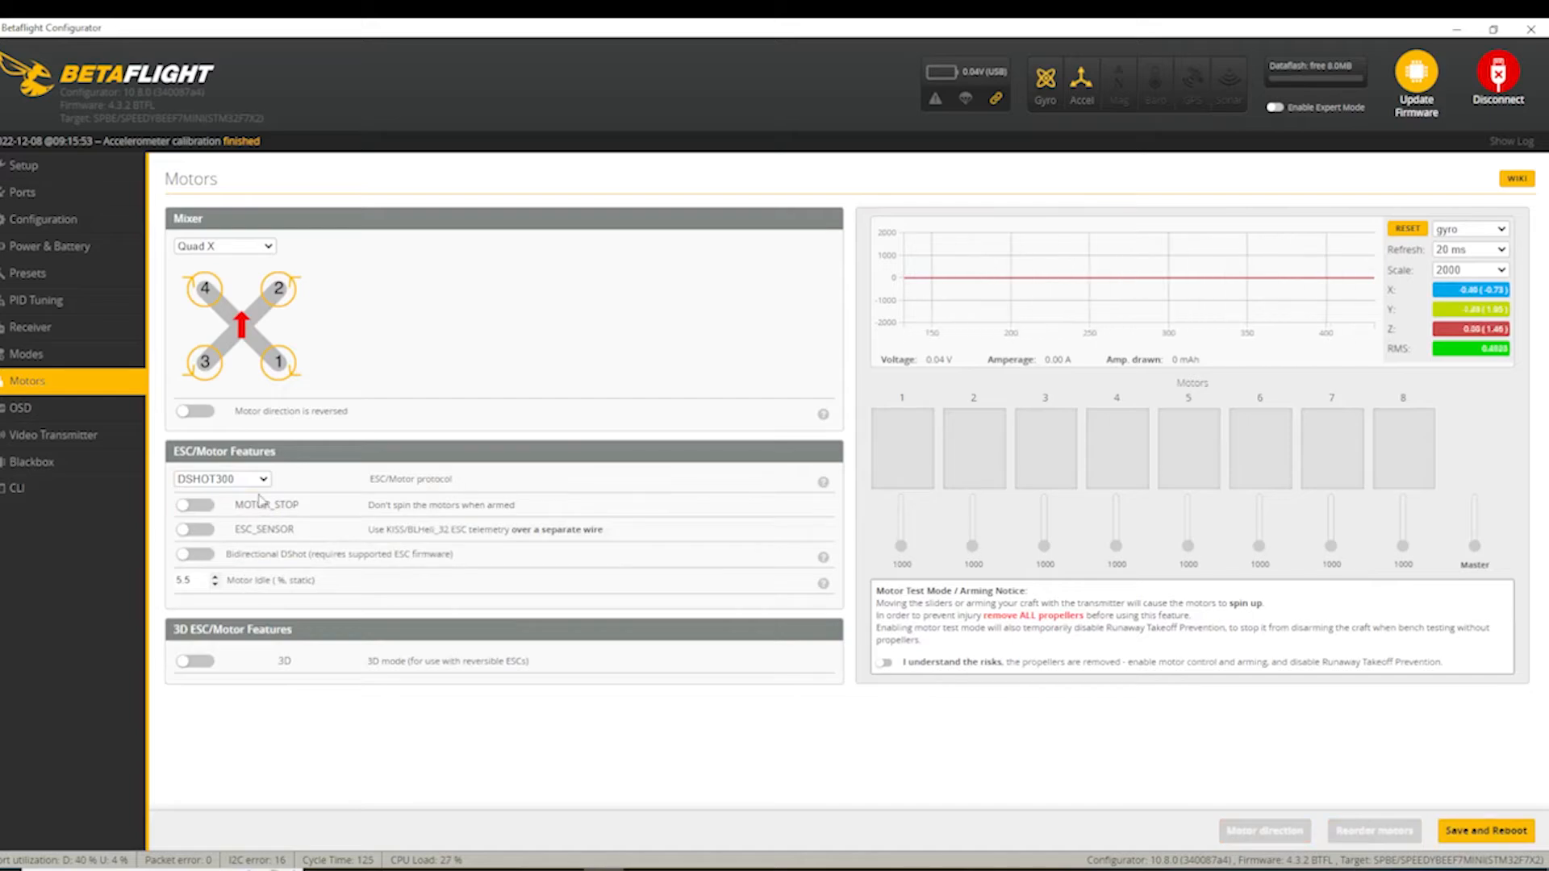
click(208, 556)
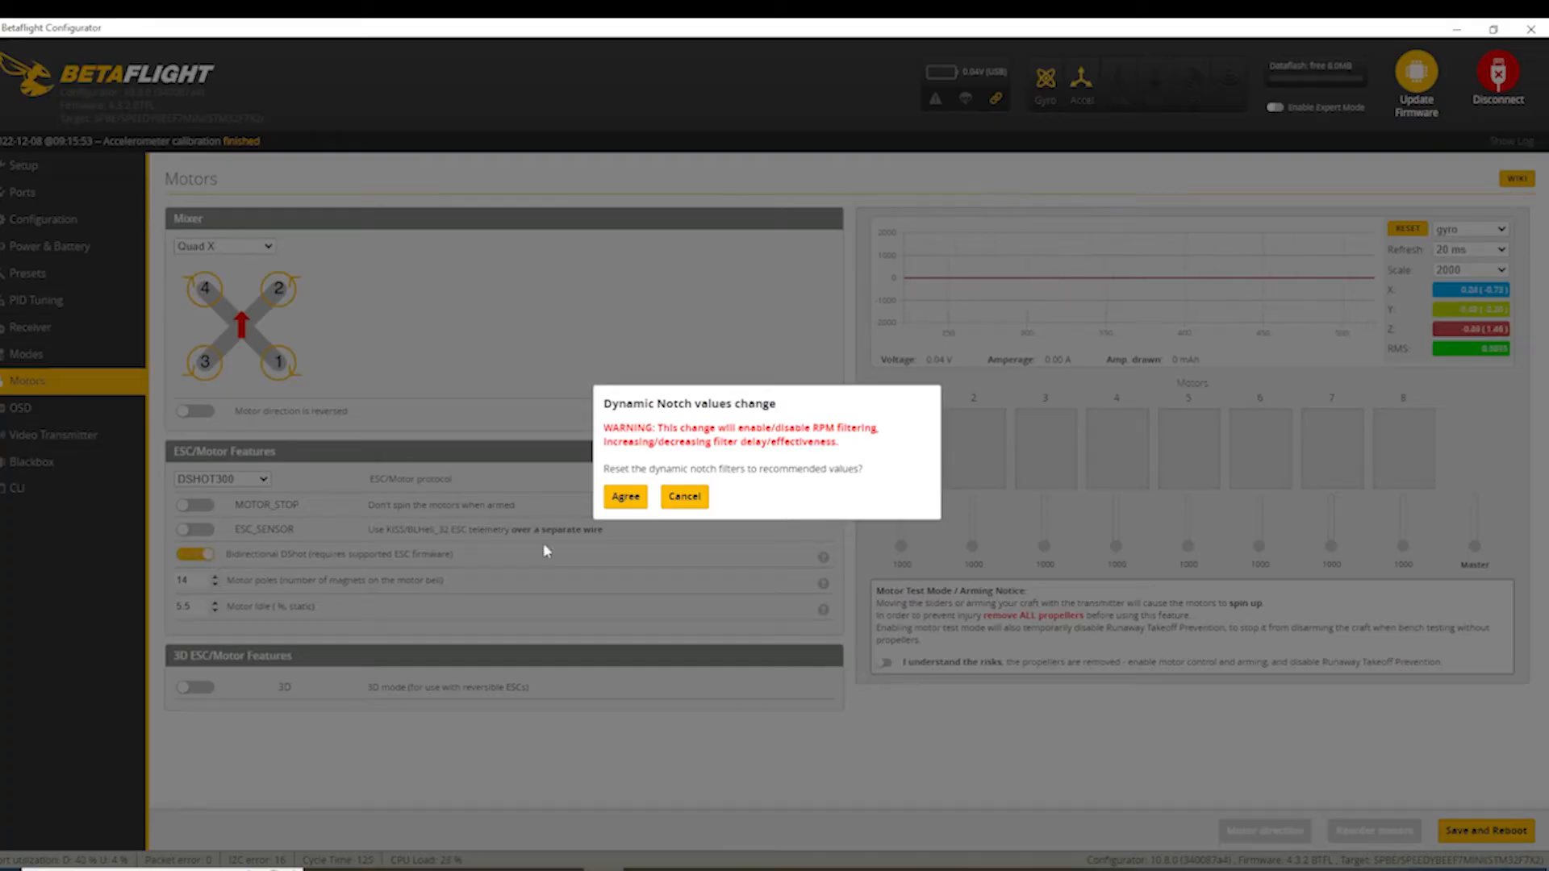
click(623, 499)
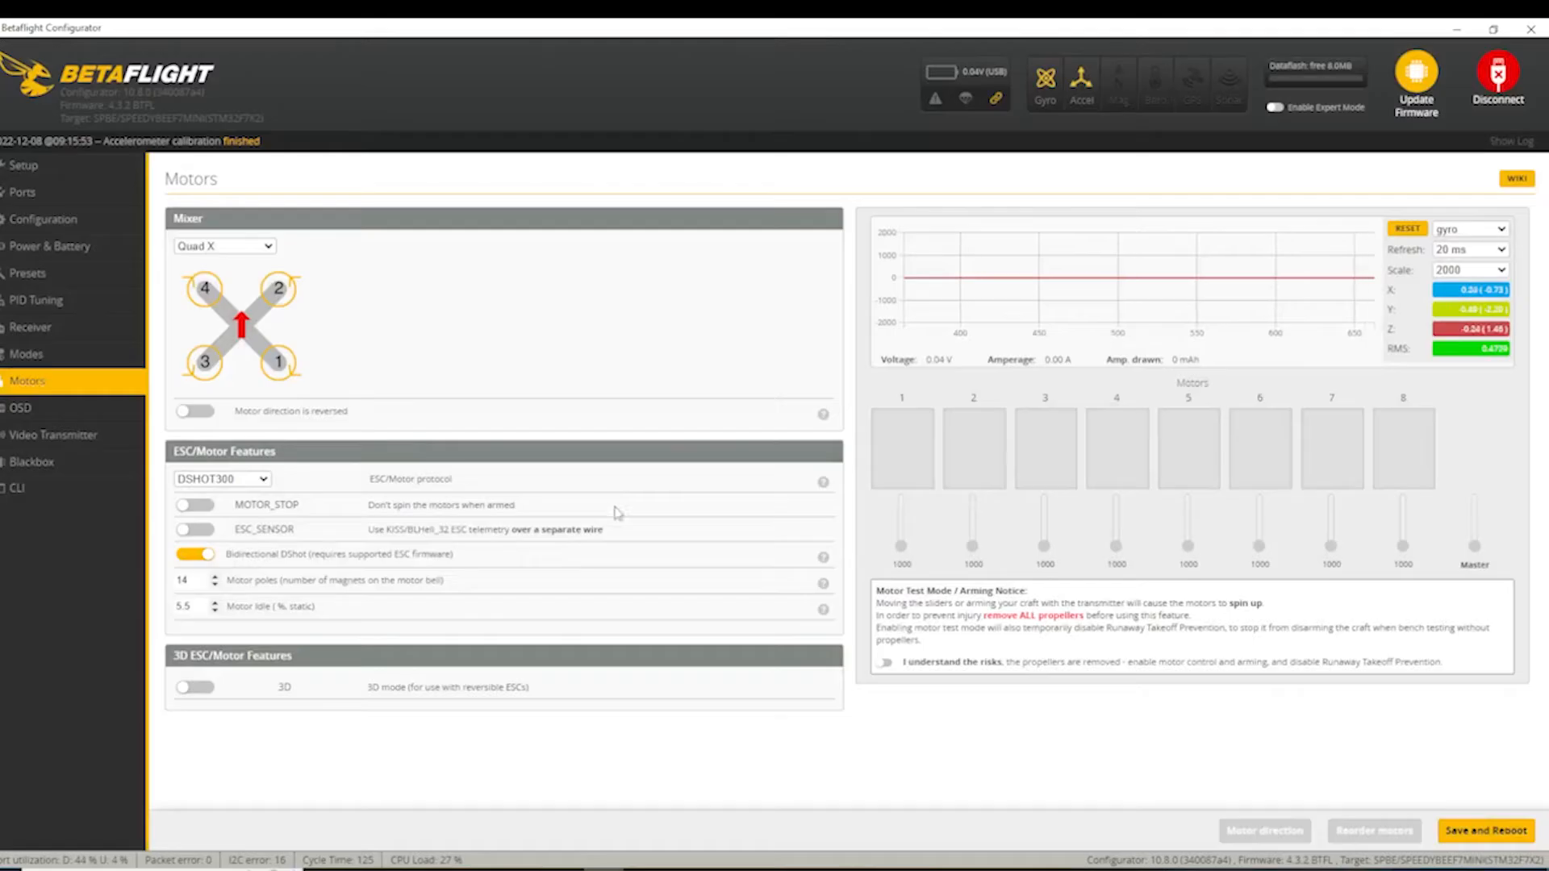
click(1510, 839)
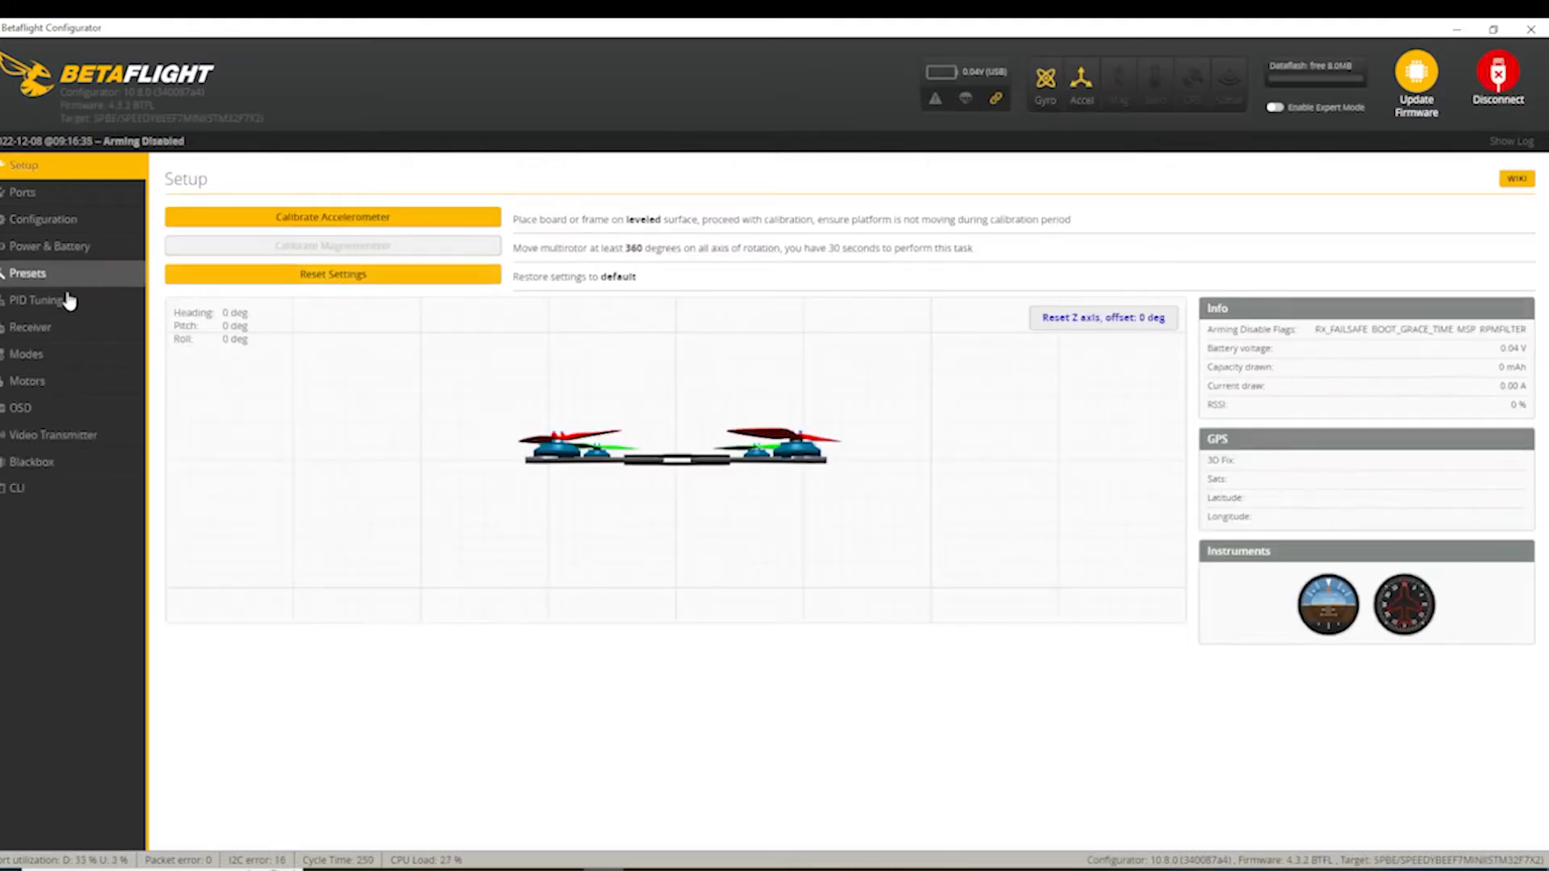
- Set the mixer's motor direction to reversed, save with a reboot, and reconnect to the flight controller
click(77, 385)
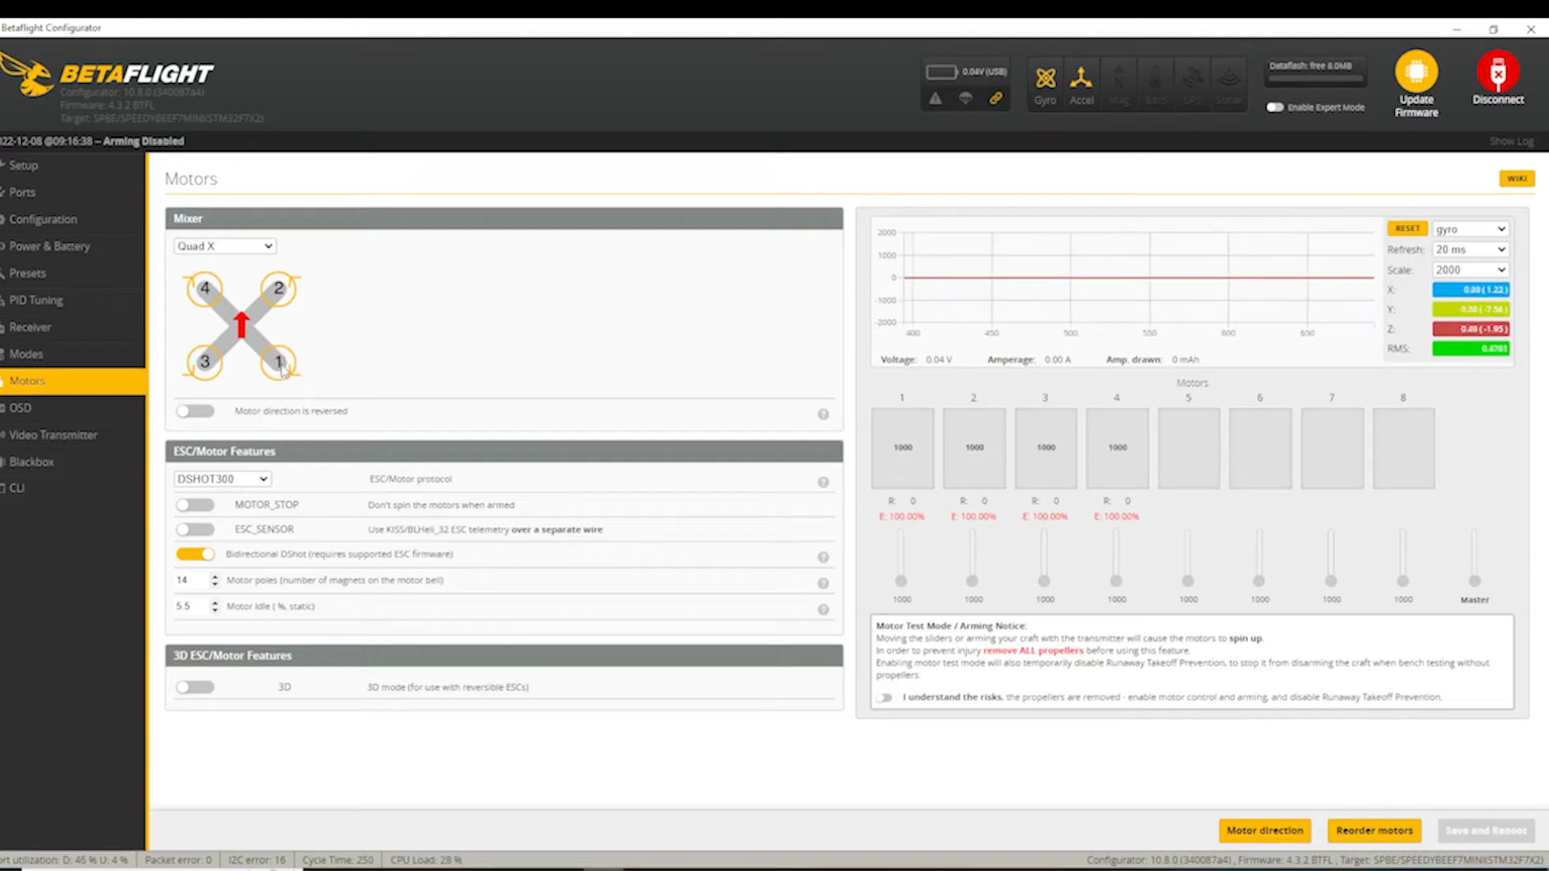
click(206, 413)
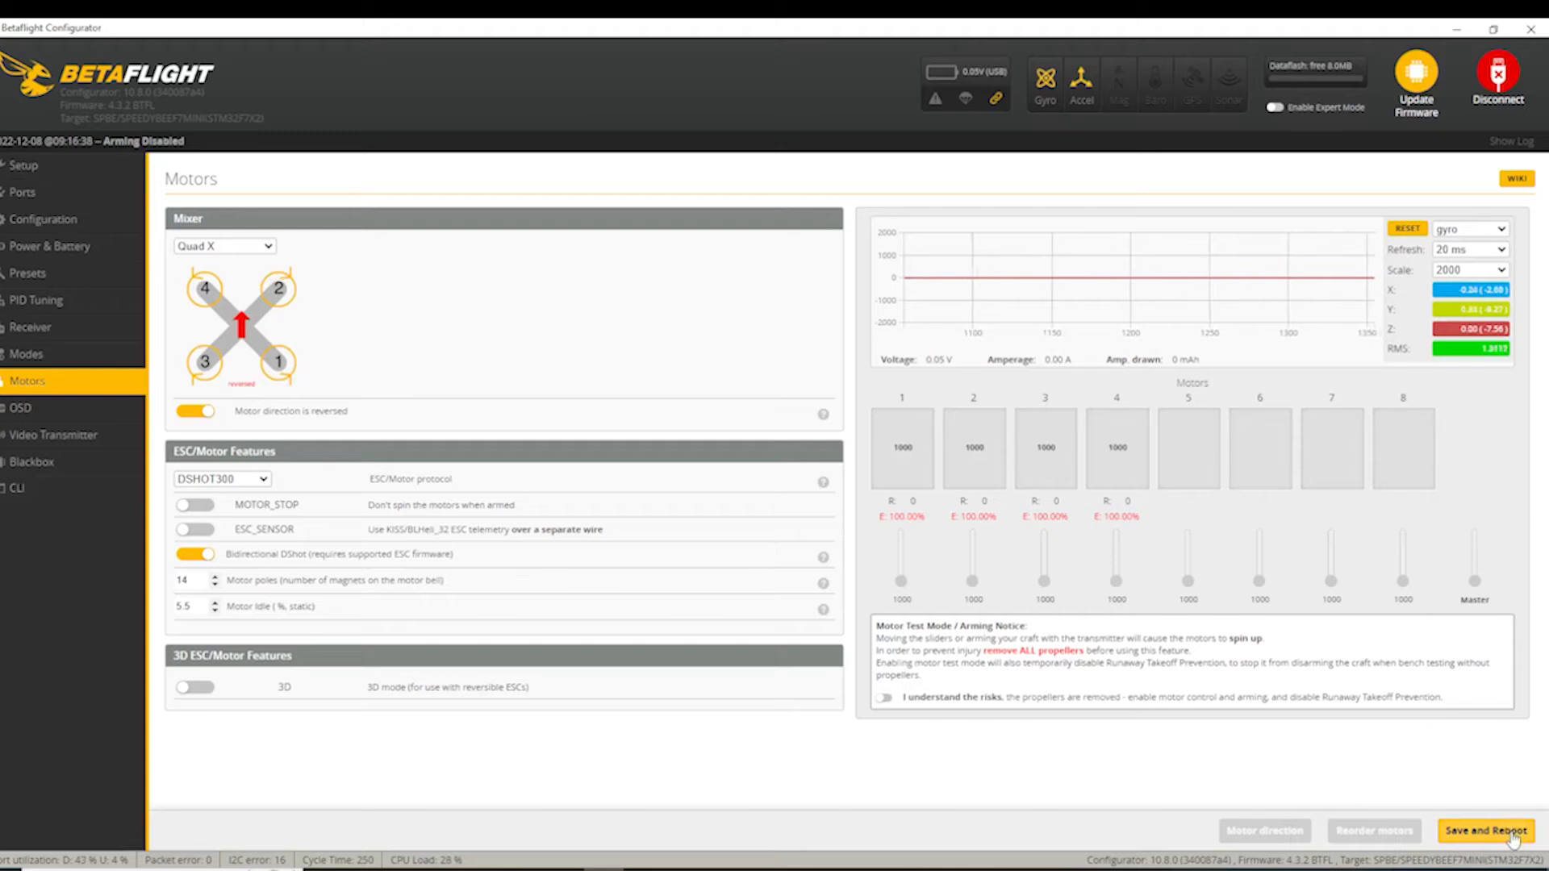
click(1486, 830)
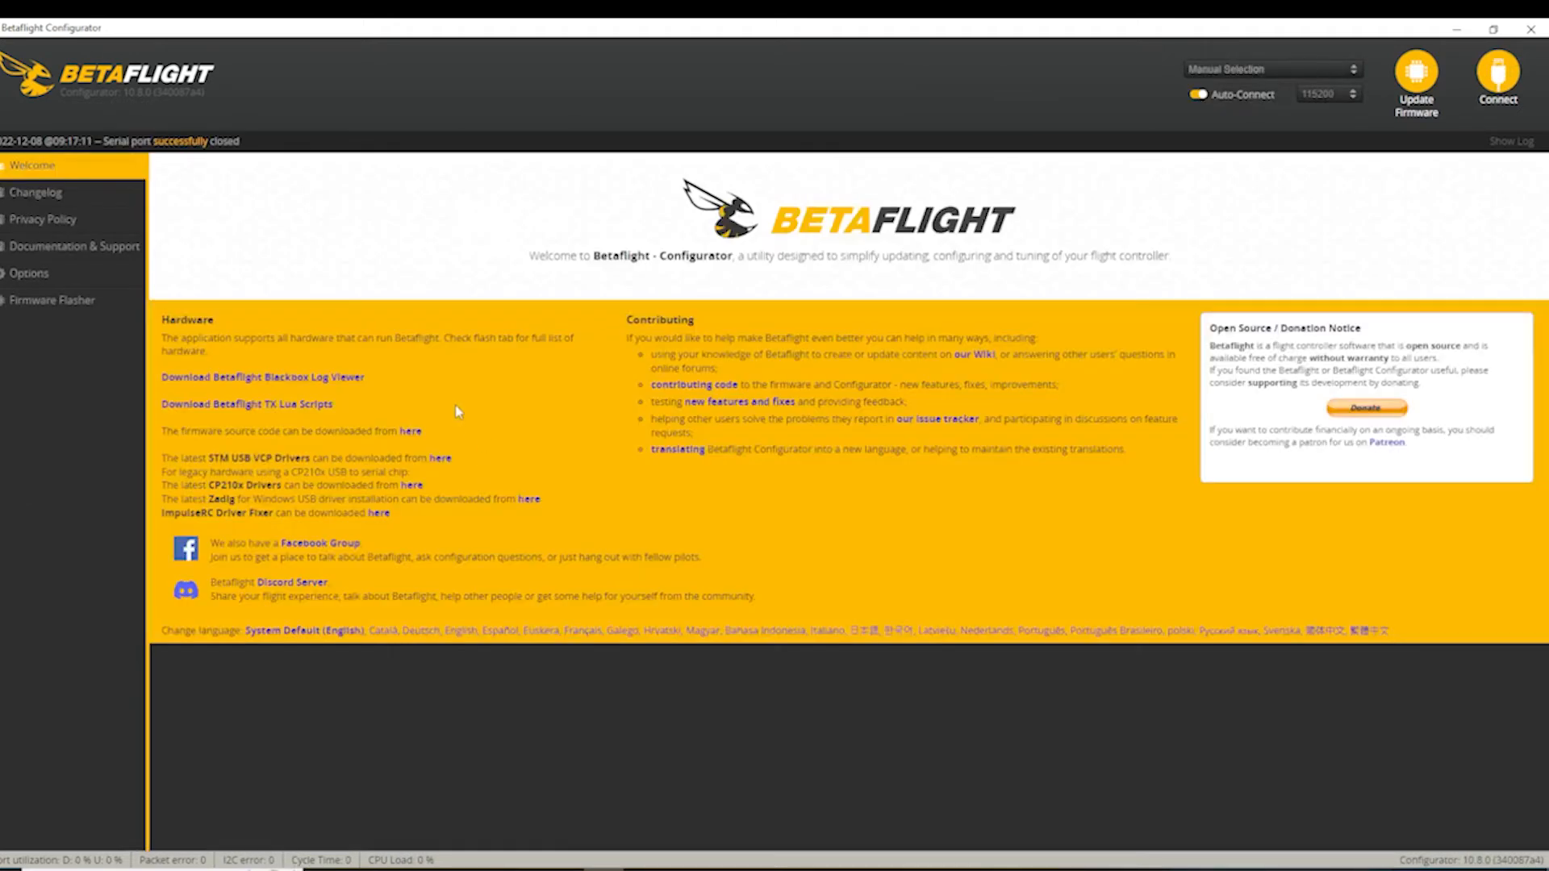
click(1498, 74)
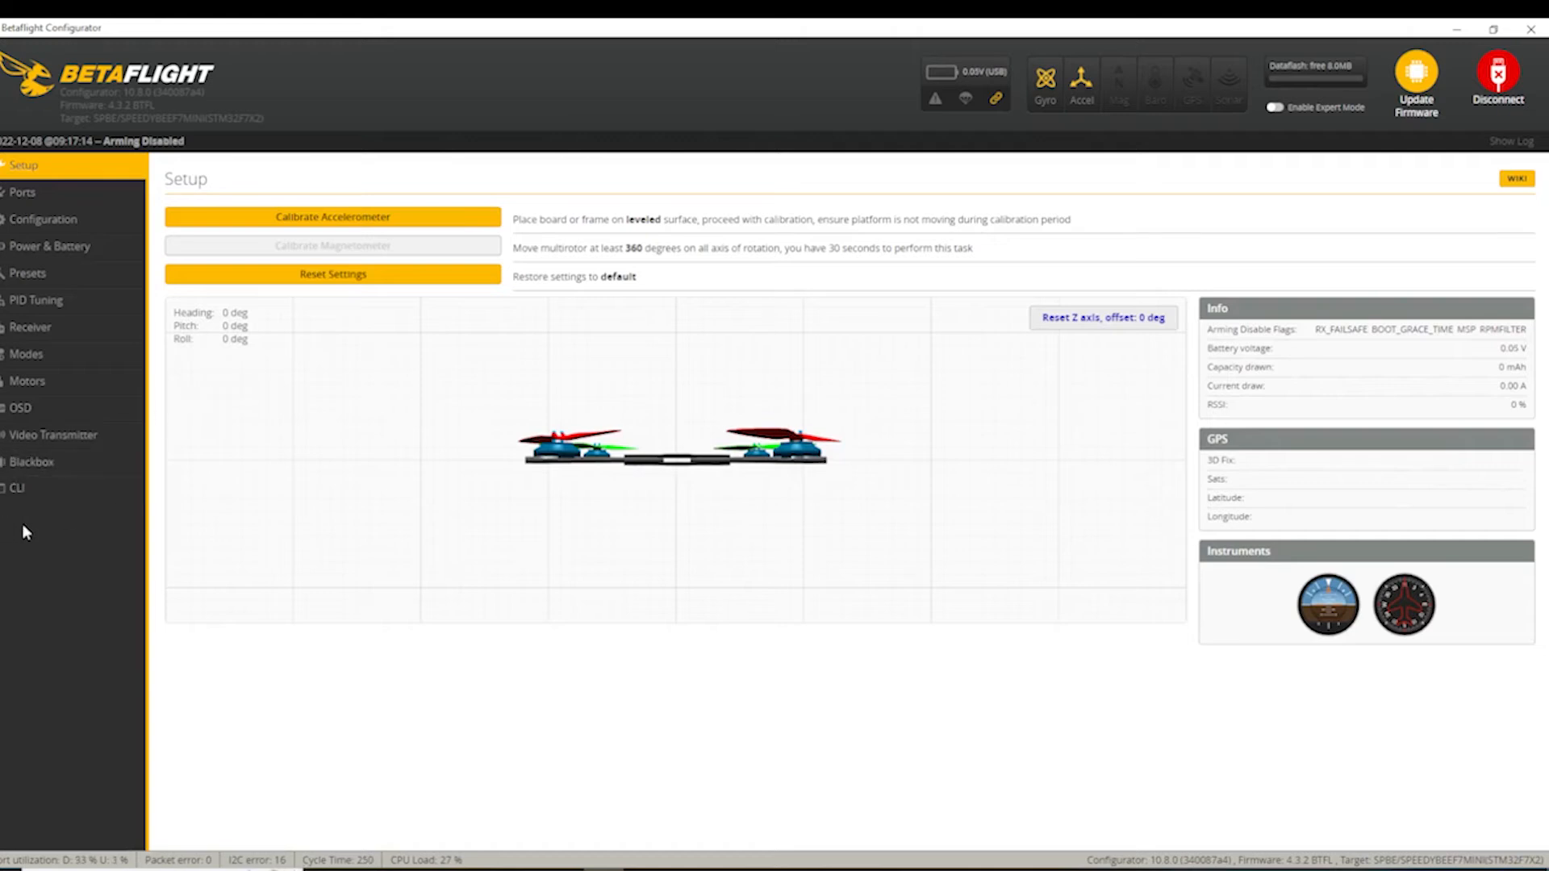
- Enable expert mode and set the serial receiver provider to CRSF, keeping the Serial (via UART) receiver mode, and save with a reboot
click(1275, 107)
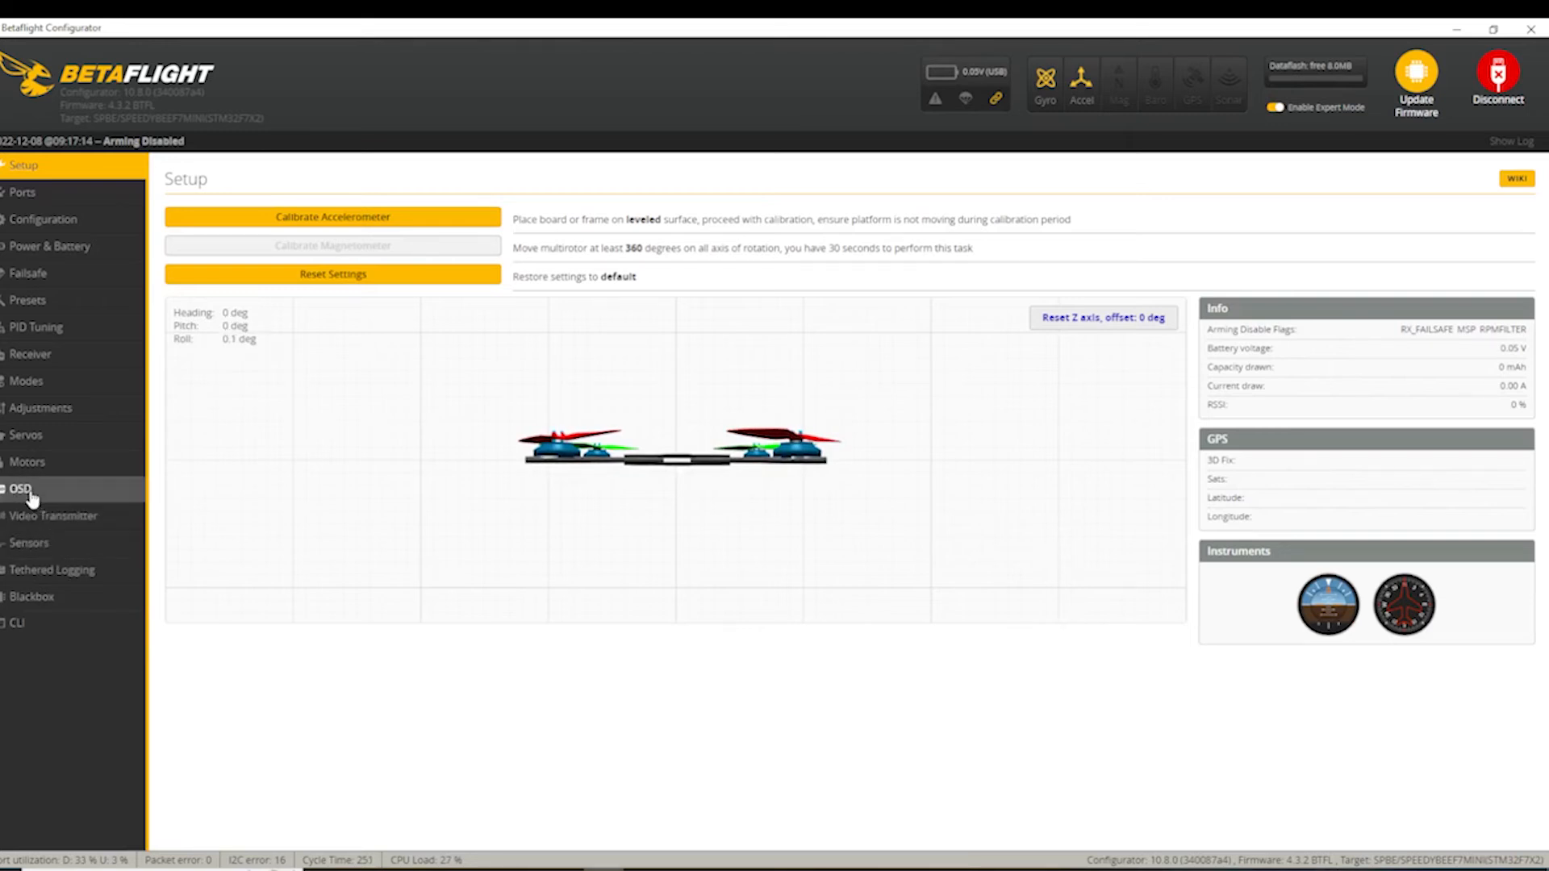
click(69, 356)
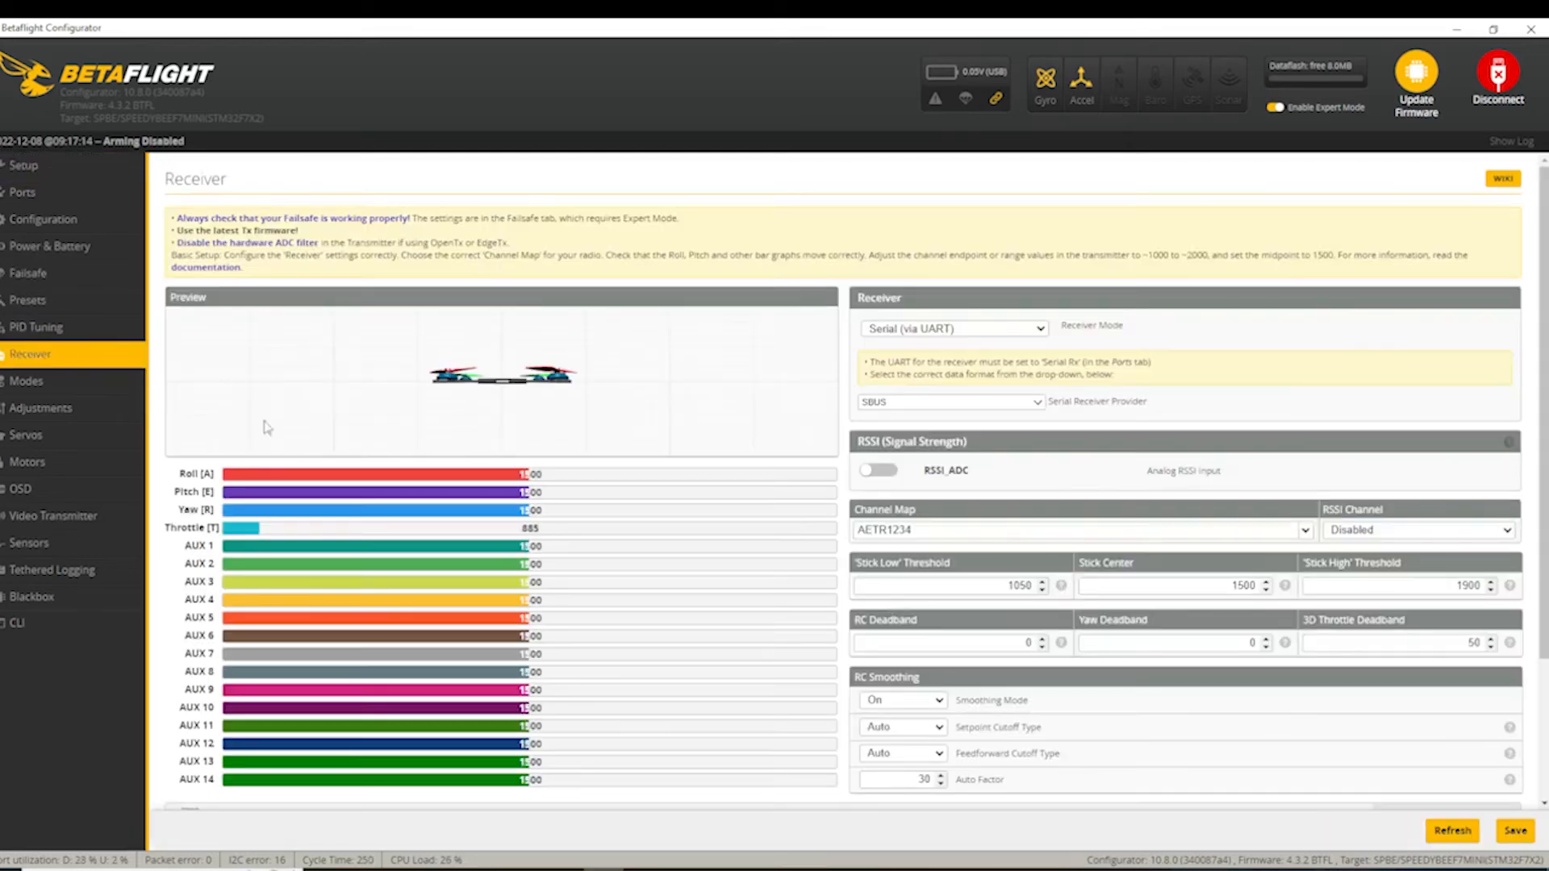
click(1045, 333)
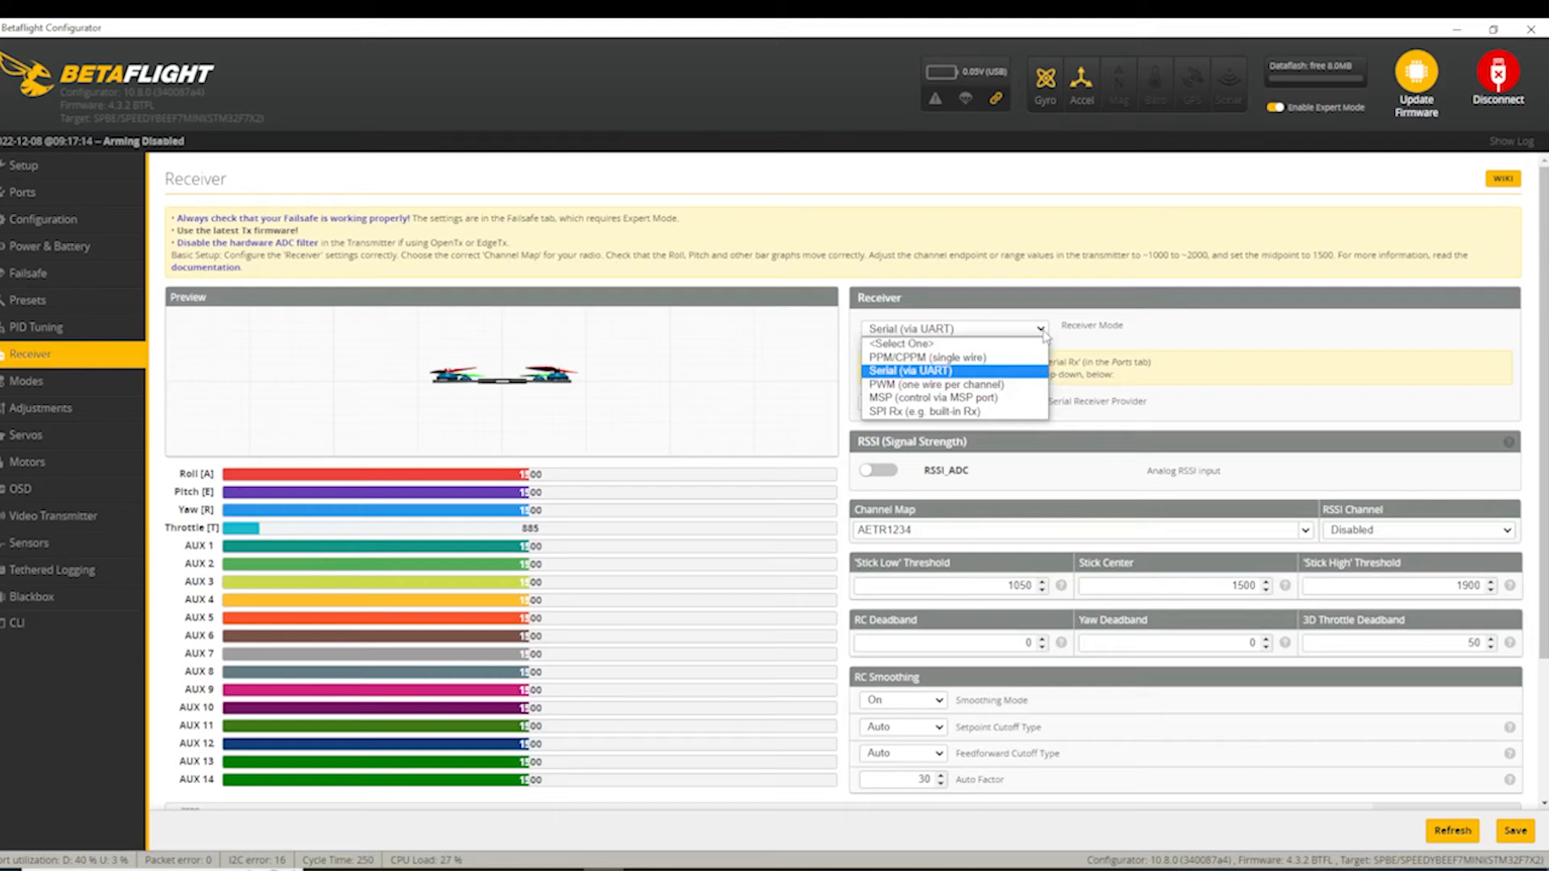
click(1045, 336)
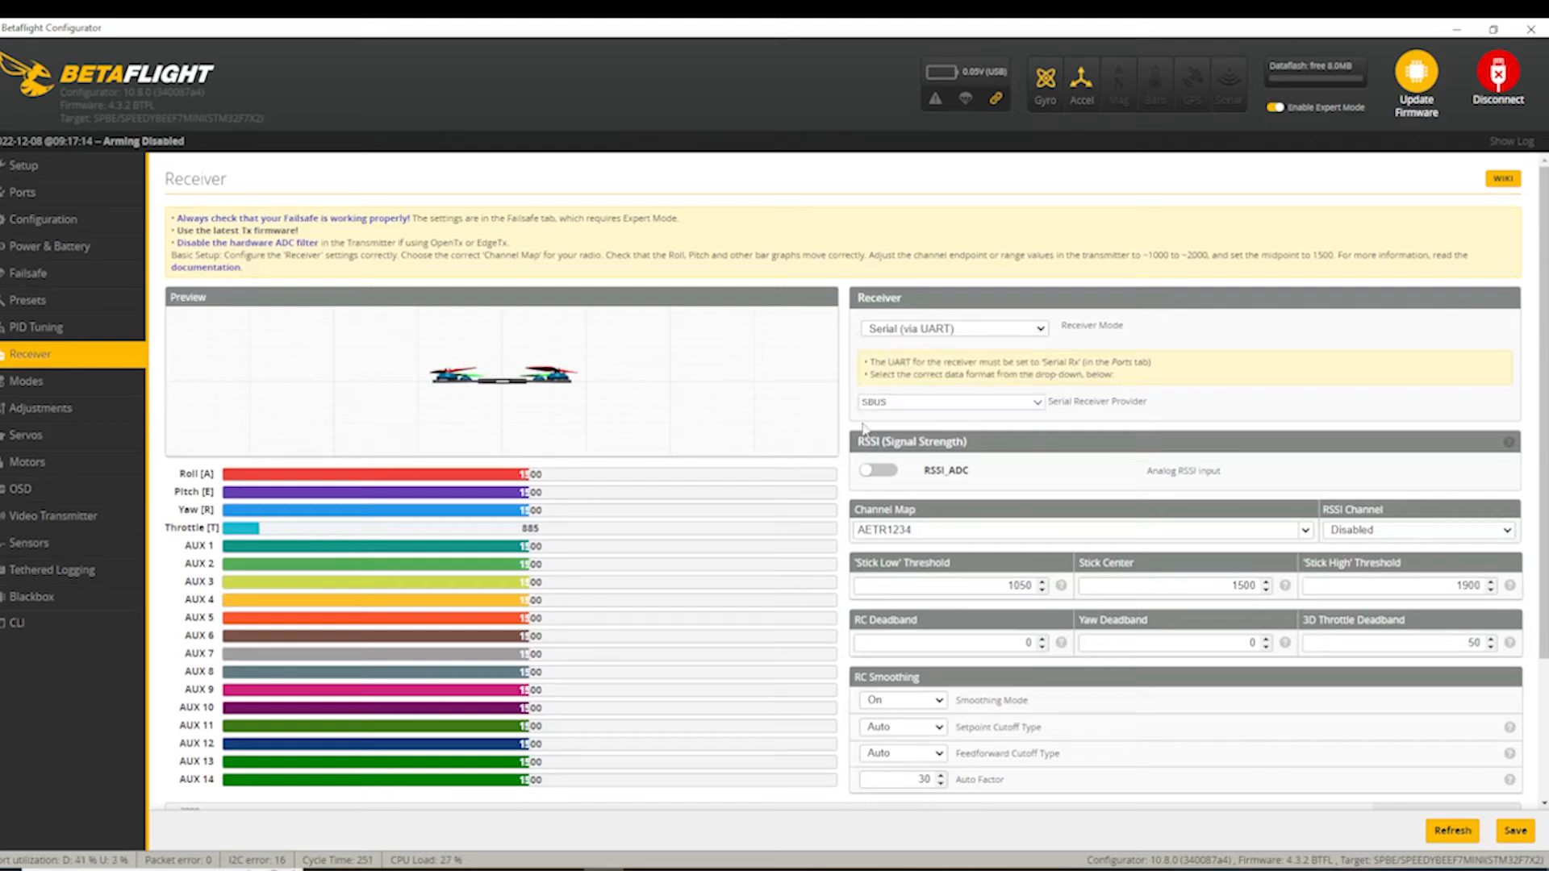
click(1038, 403)
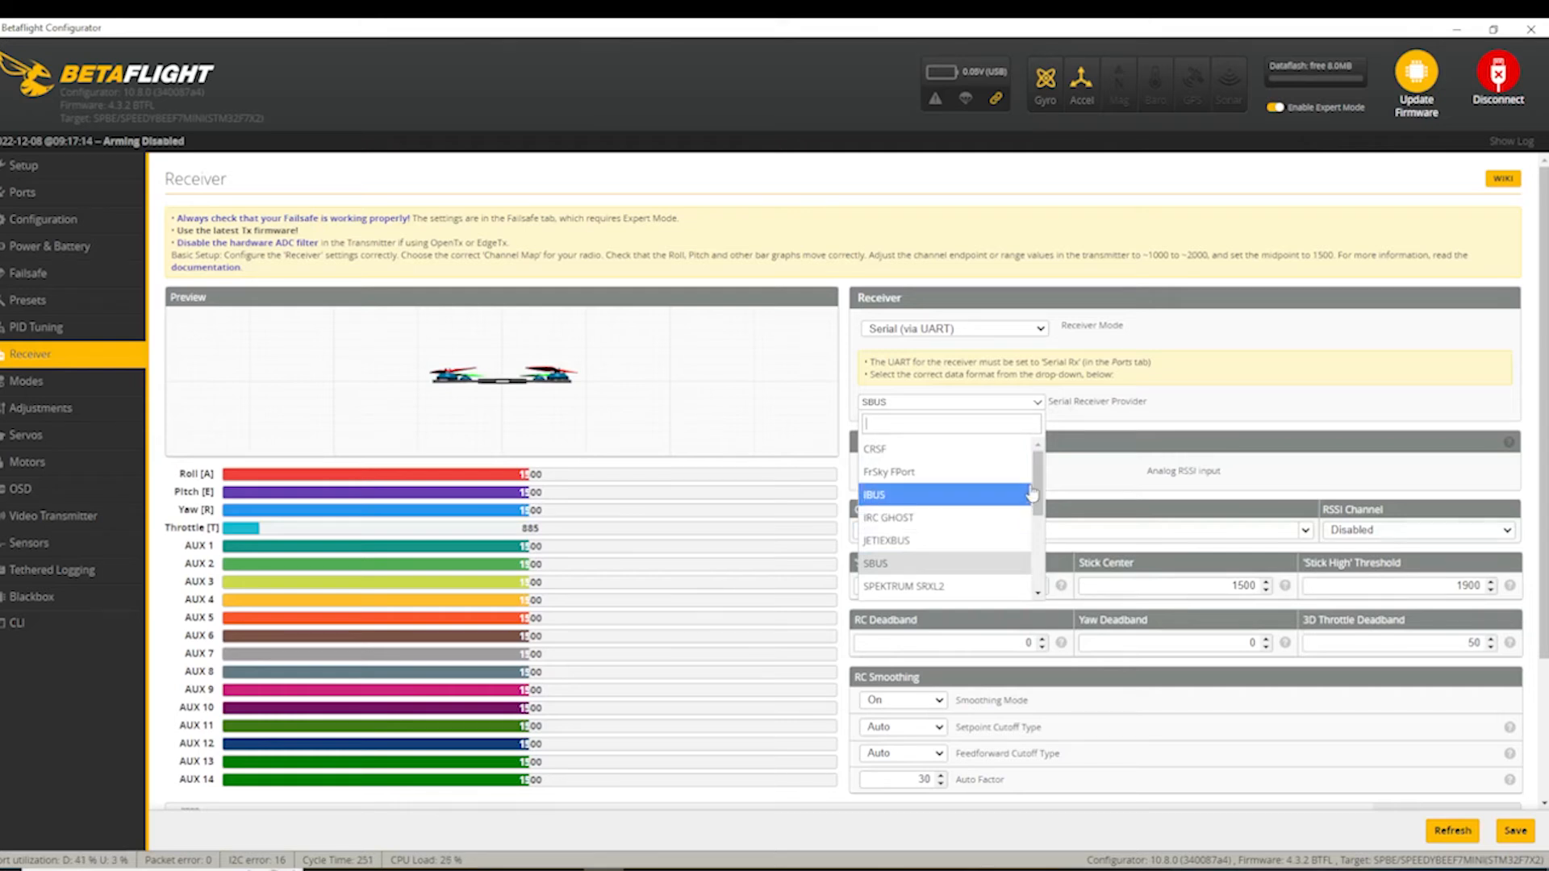
click(908, 457)
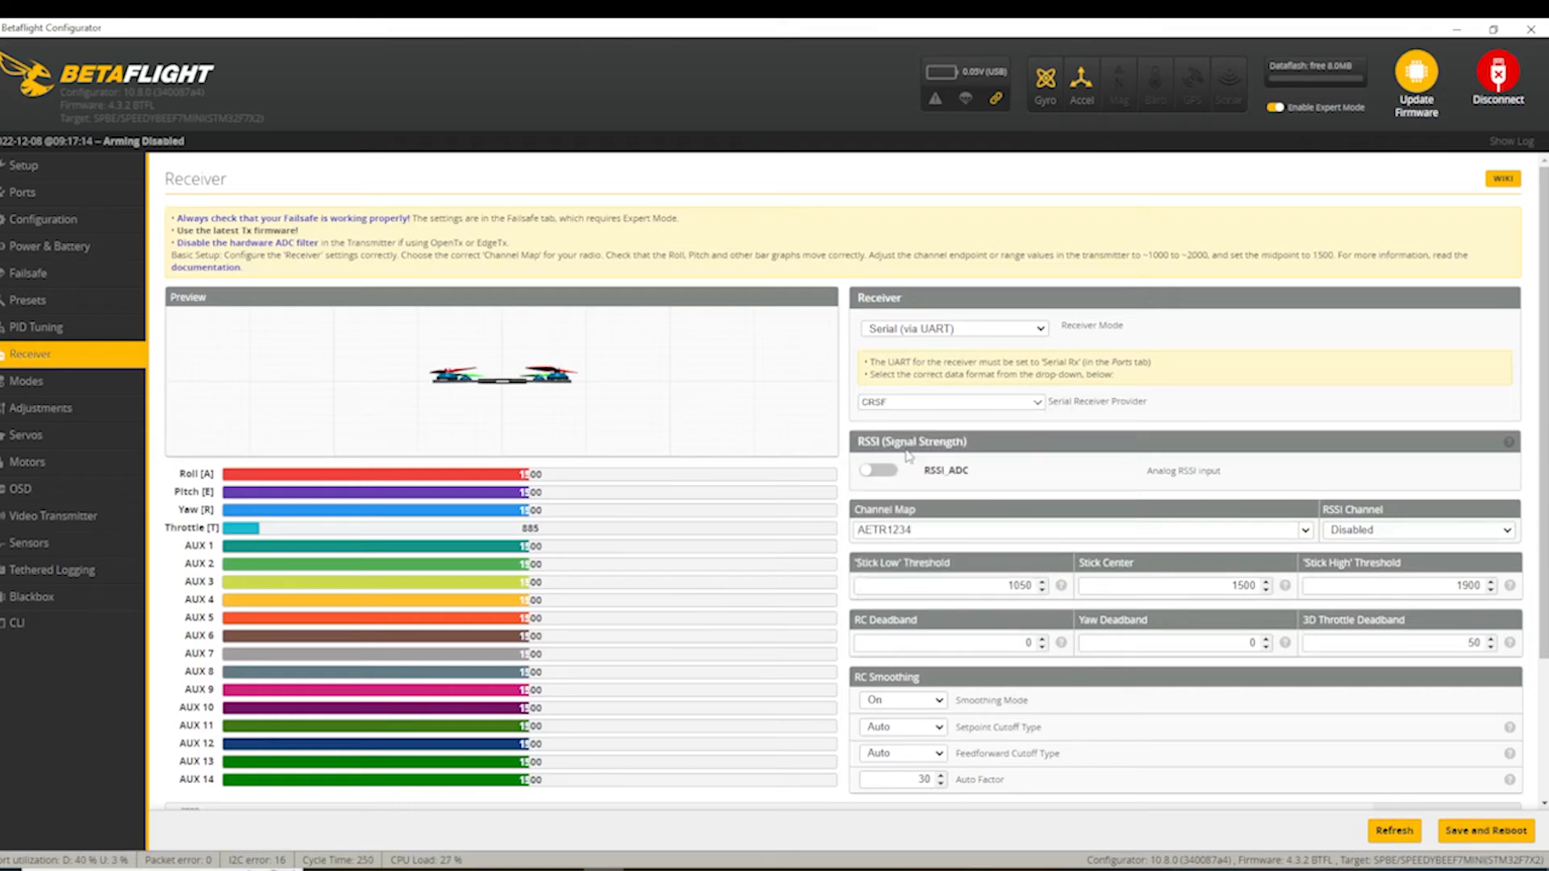
click(1483, 839)
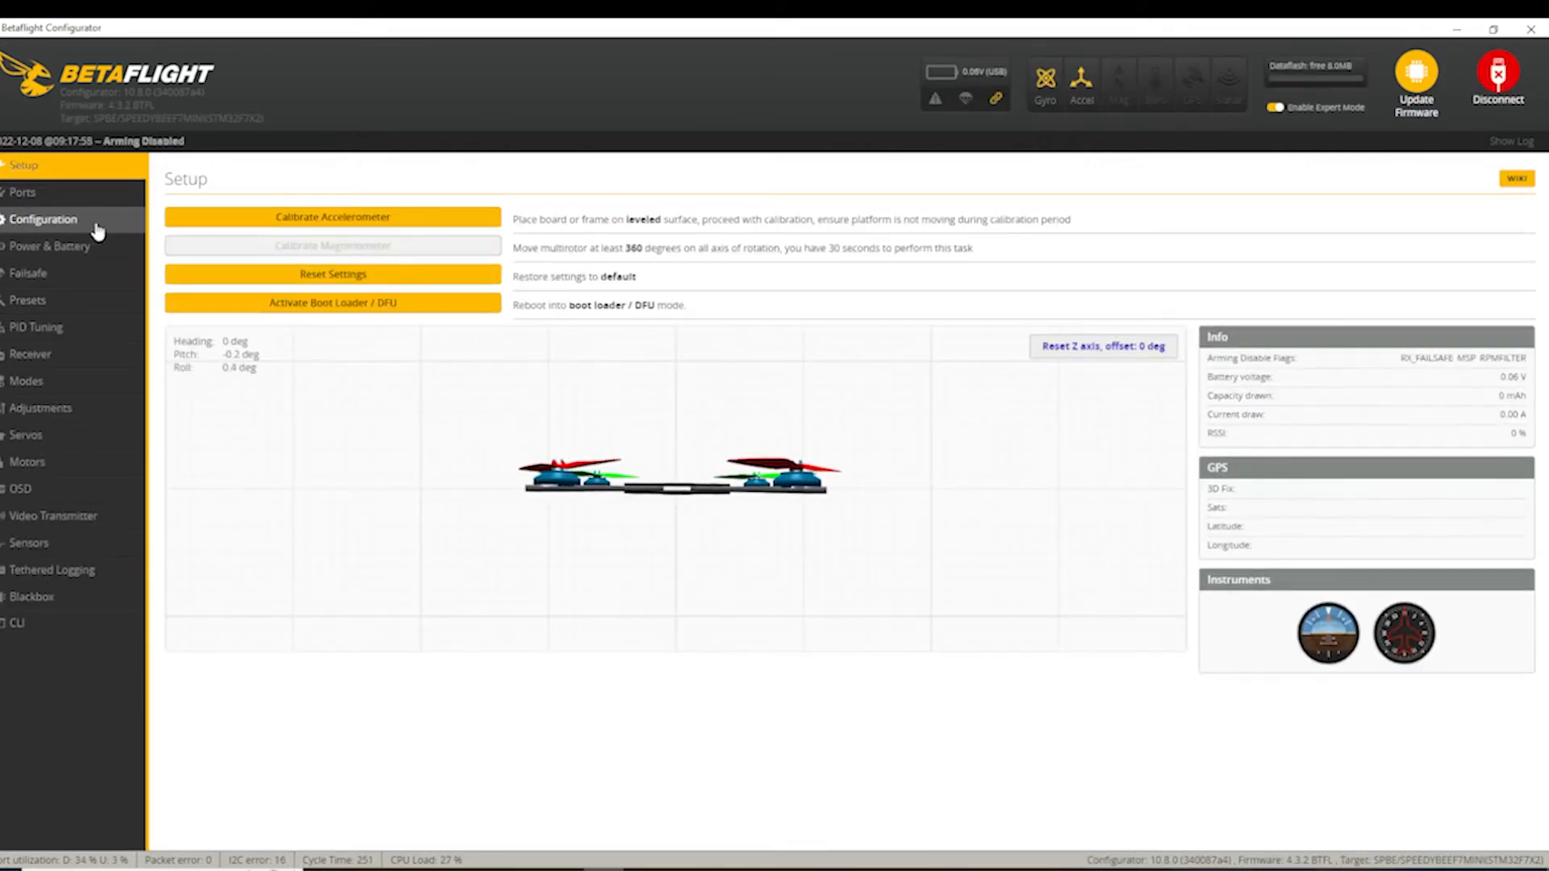
- Review the UART port assignments and disconnect the flight controller
click(95, 198)
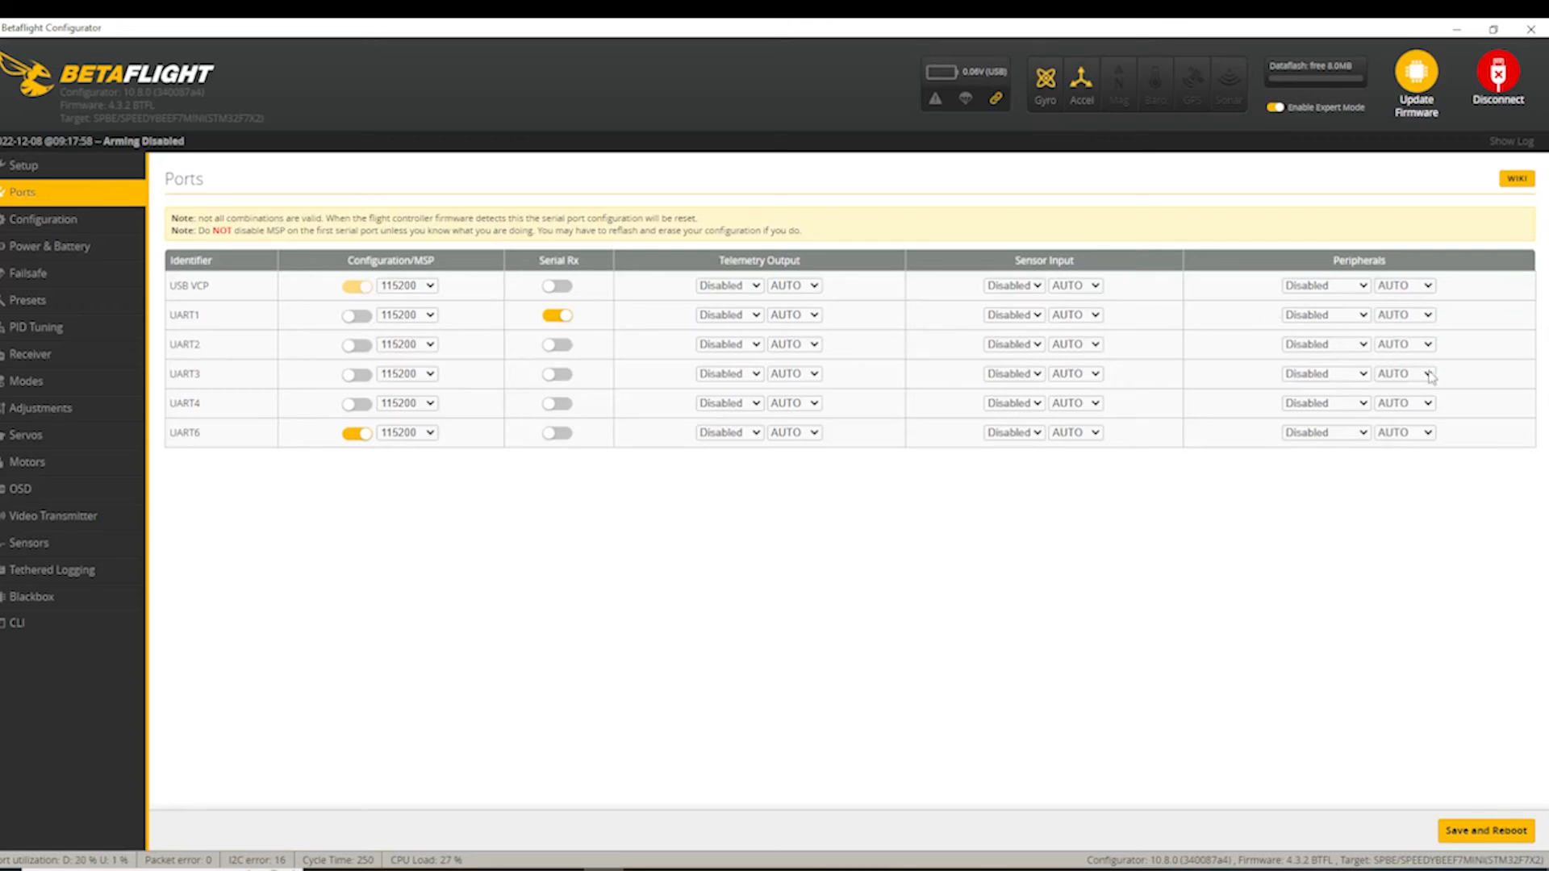
click(1501, 83)
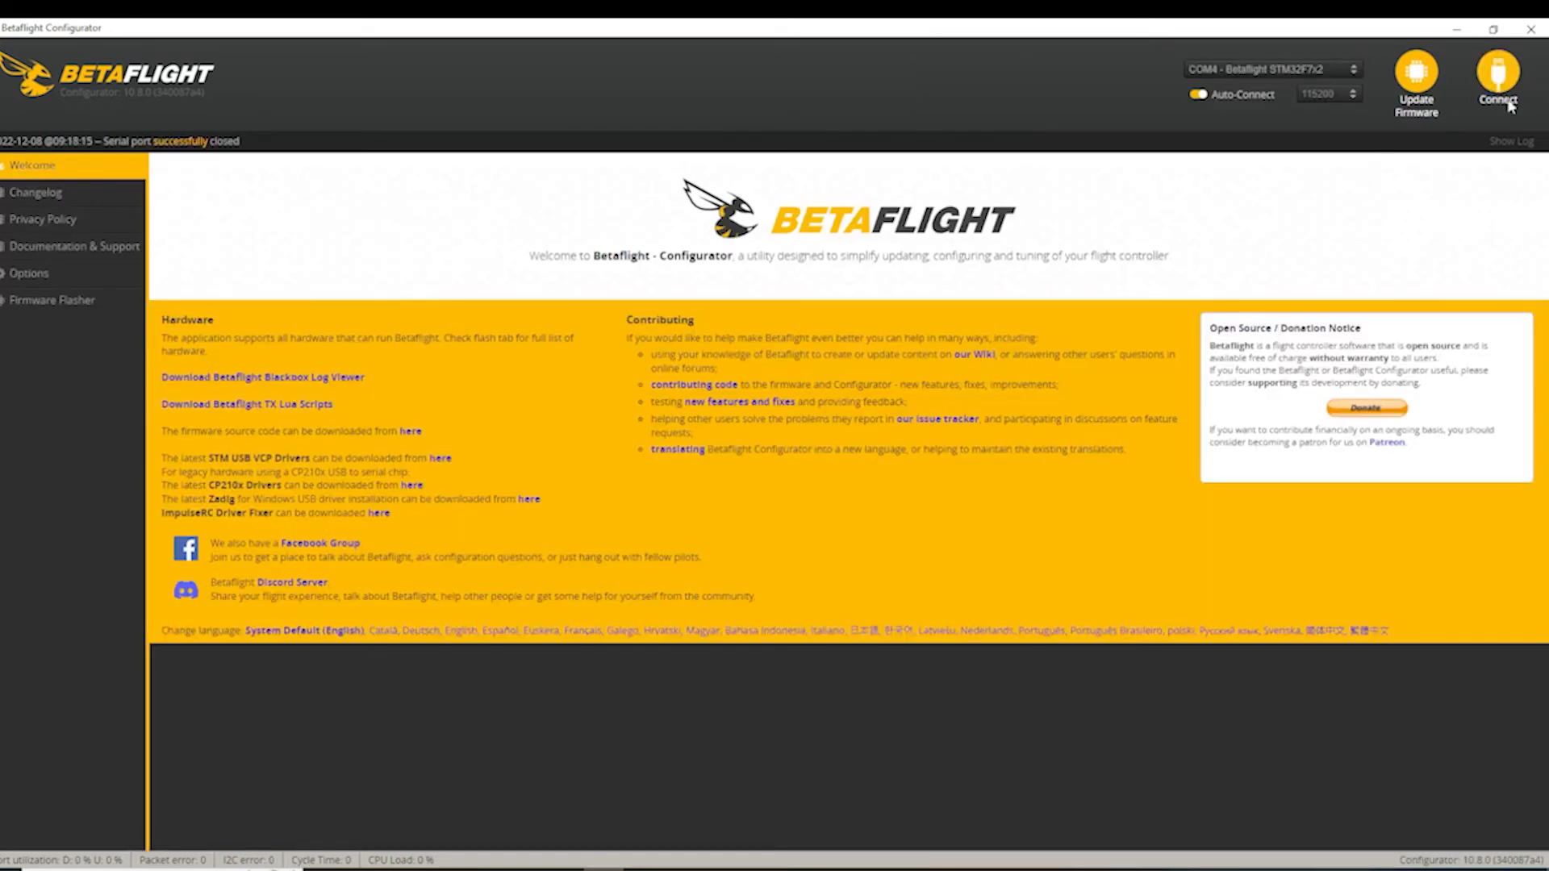